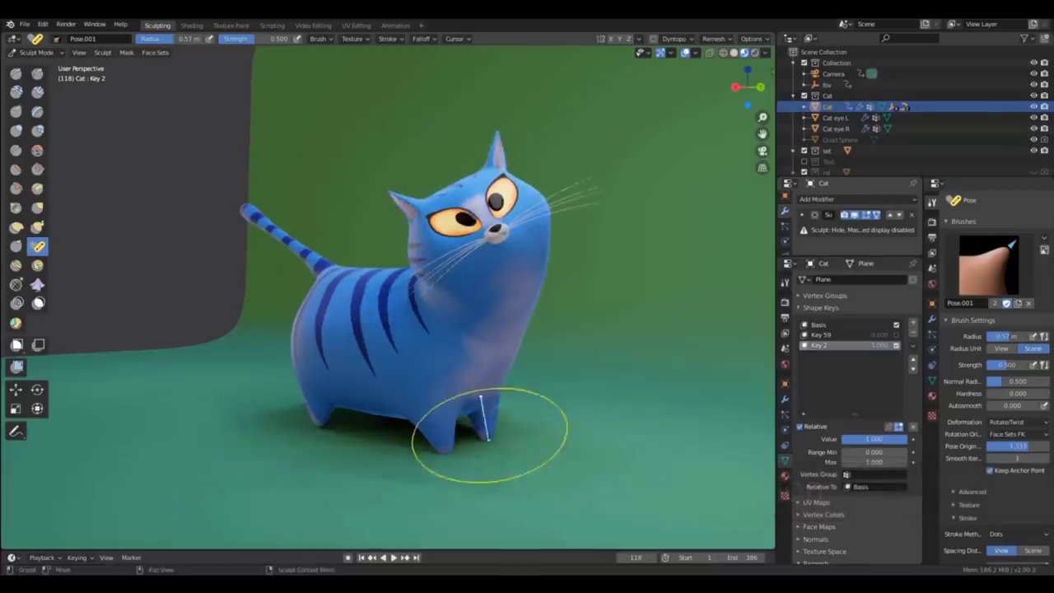
# Step: Pose the blue cat's raised hind leg with the Pose brush in Sculpt Mode
pyautogui.moveTo(485, 416); pyautogui.dragTo(524, 283, button='middle')
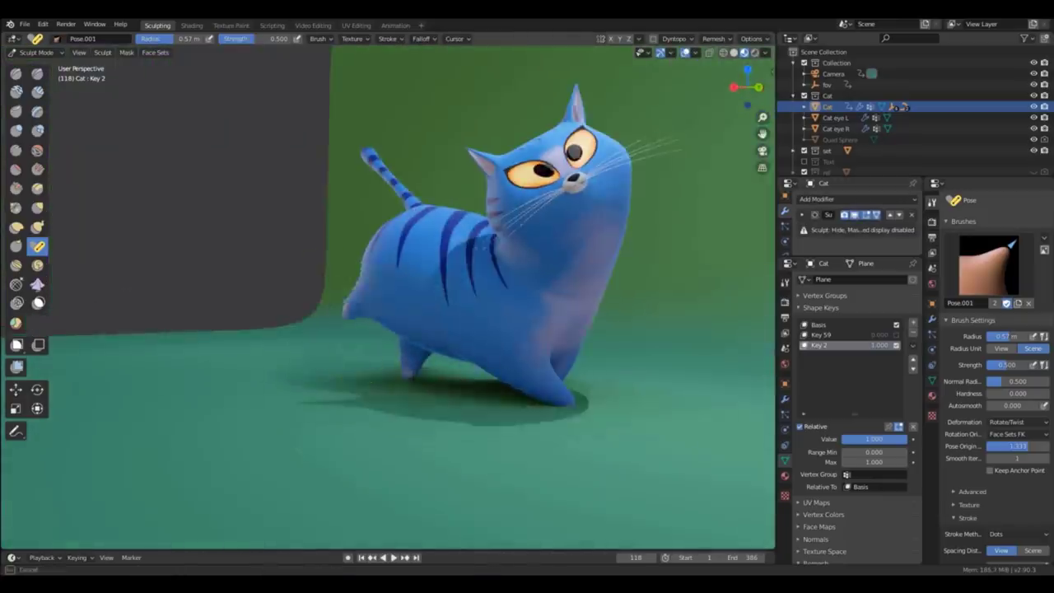
pyautogui.moveTo(351, 306); pyautogui.dragTo(310, 289)
pyautogui.moveTo(311, 289); pyautogui.dragTo(344, 305, button='middle')
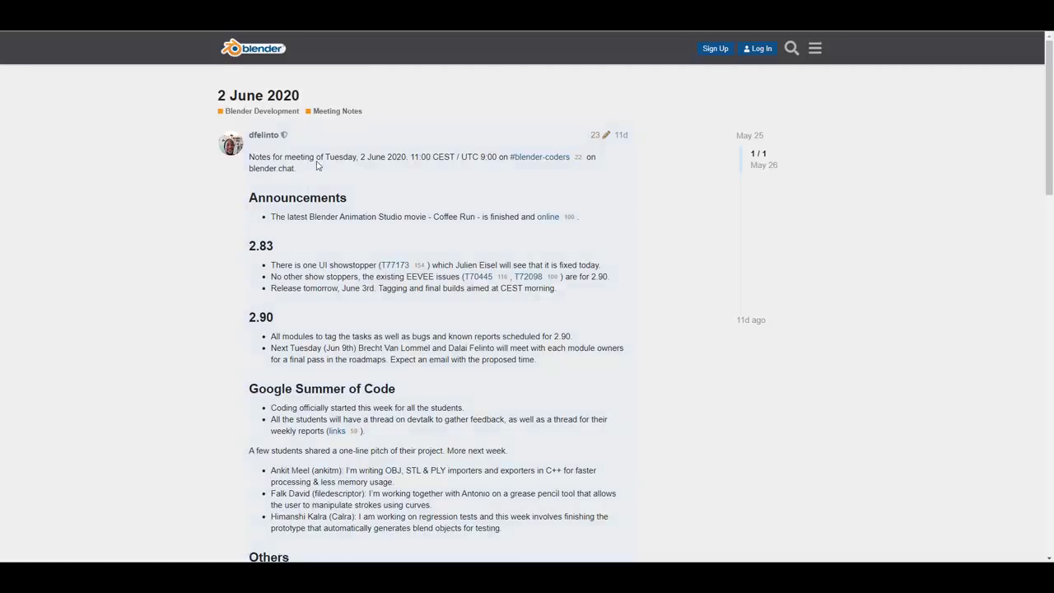
# Step: In the web browser, read through the 2 June 2020 Blender meeting notes, including the 2.90 new features and changes
pyautogui.scroll(-1, 317, 166)
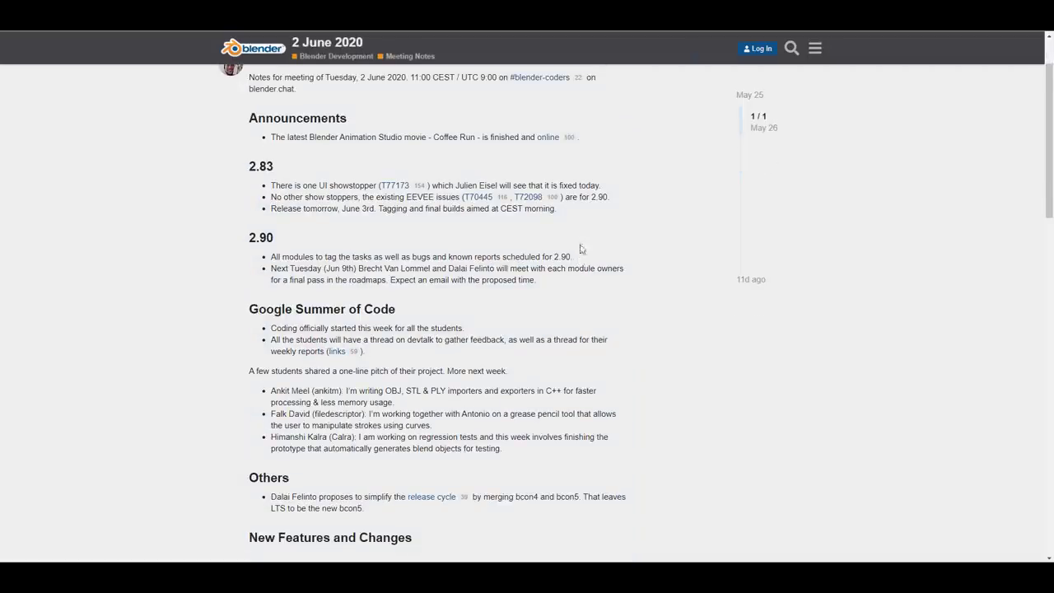
pyautogui.scroll(-1, 580, 248)
pyautogui.scroll(-1, 536, 227)
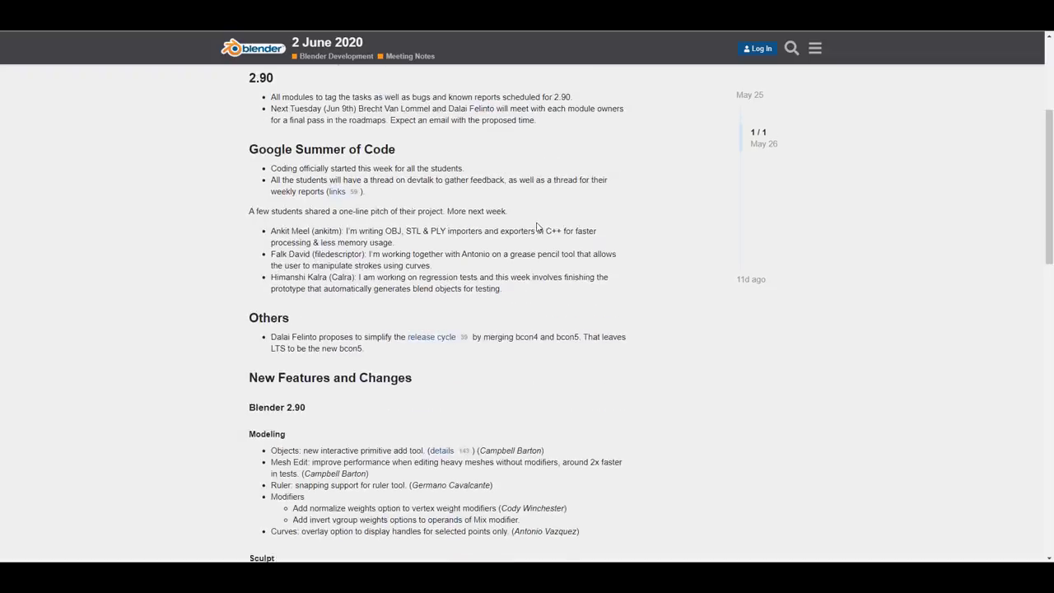
pyautogui.scroll(-4, 537, 227)
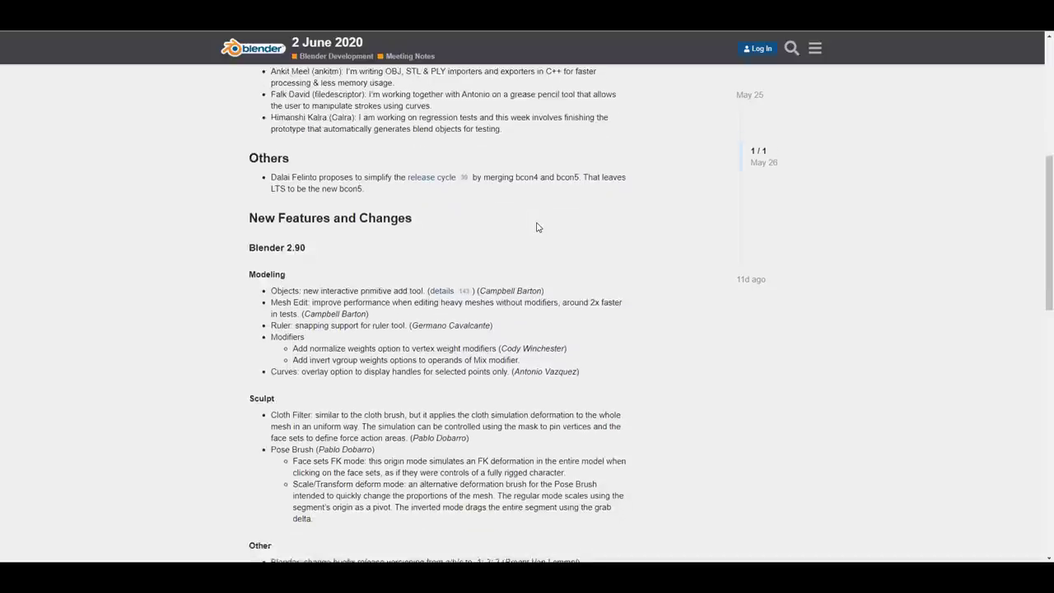
pyautogui.scroll(-3, 538, 226)
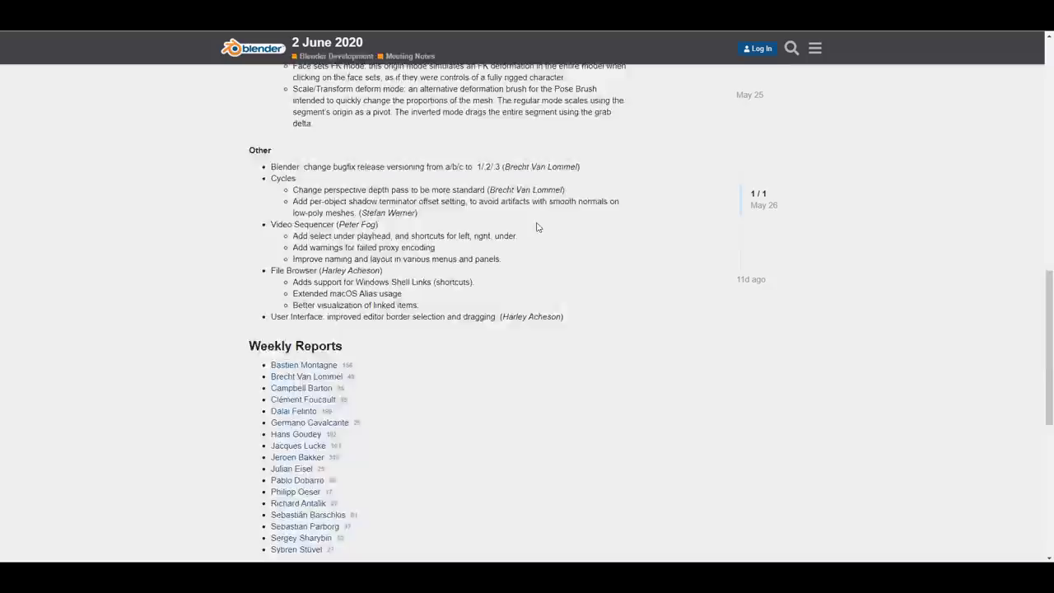
pyautogui.scroll(3, 537, 222)
pyautogui.scroll(8, 537, 222)
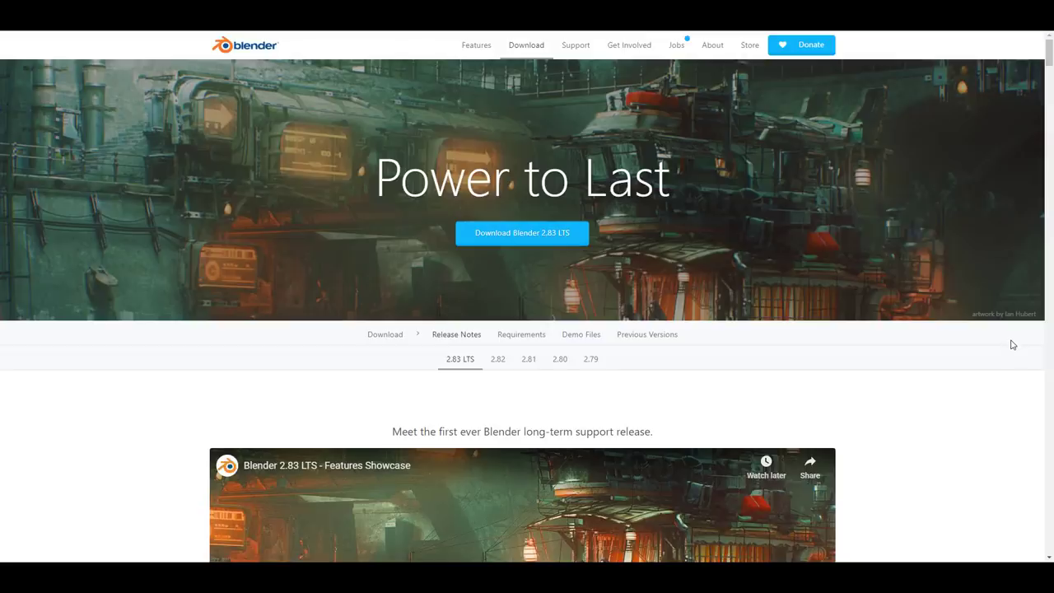
# Step: Examine the Blender 2.83 LTS release notes from the introduction through the OptiX denoiser, cloth sculpting and Grease Pencil sections
pyautogui.scroll(-6, 1012, 345)
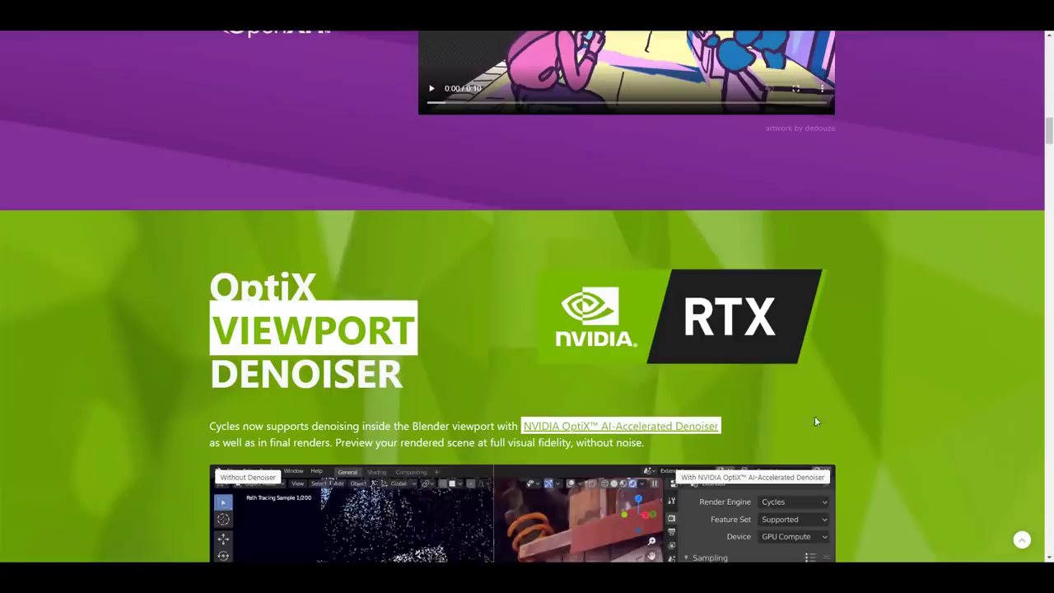
pyautogui.scroll(-3, 815, 416)
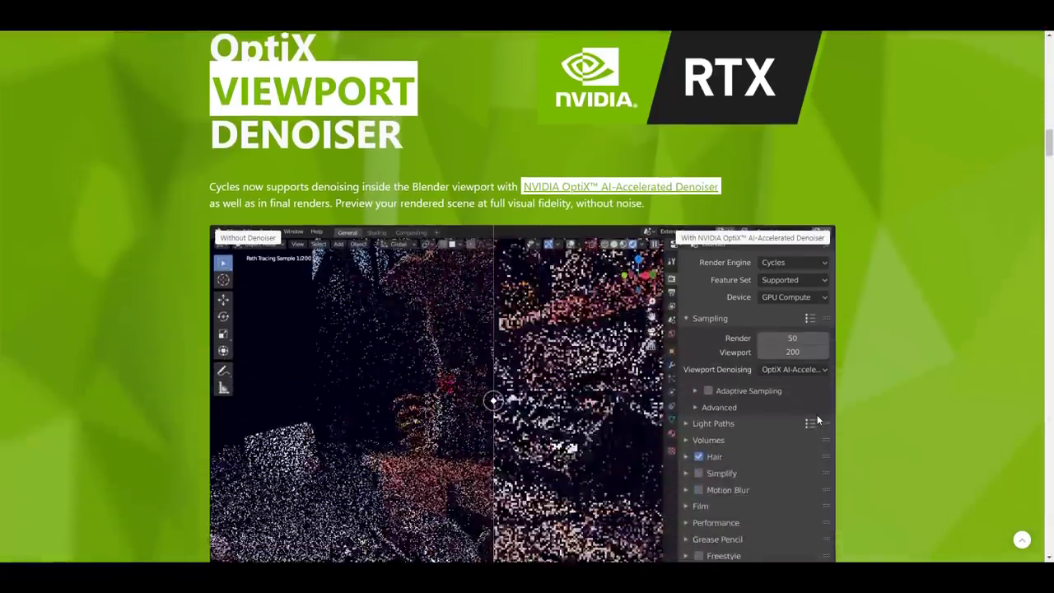
pyautogui.scroll(-10, 817, 420)
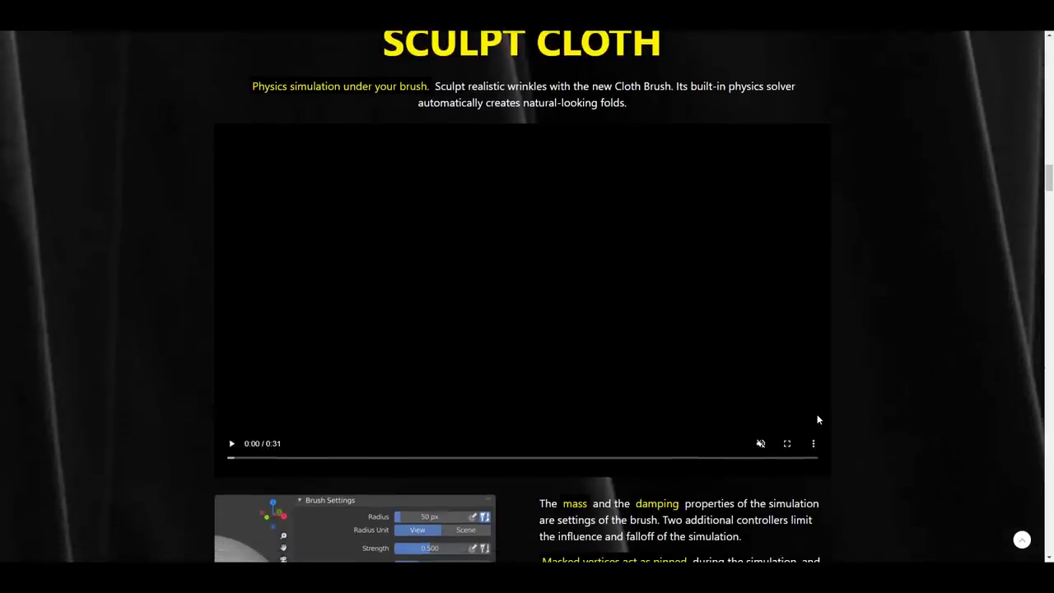
pyautogui.scroll(1, 851, 284)
pyautogui.scroll(-10, 852, 285)
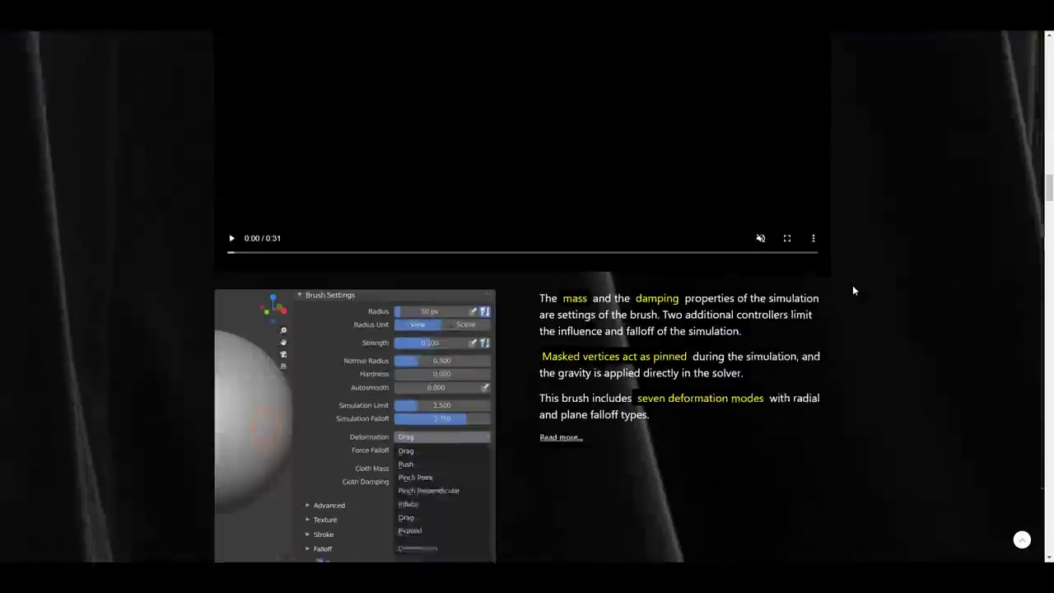
pyautogui.scroll(-15, 853, 290)
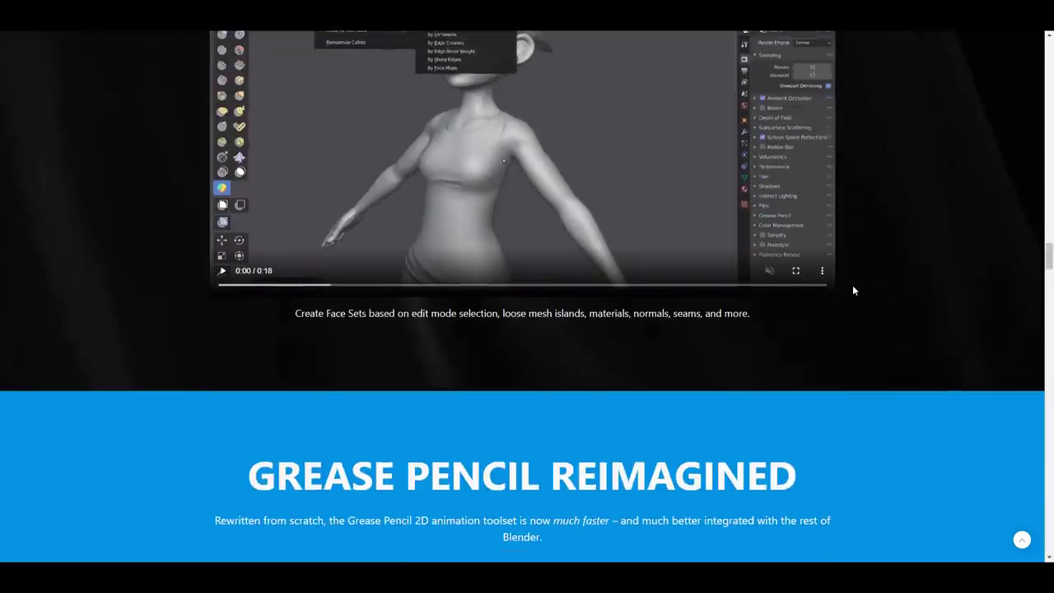
pyautogui.scroll(-15, 853, 290)
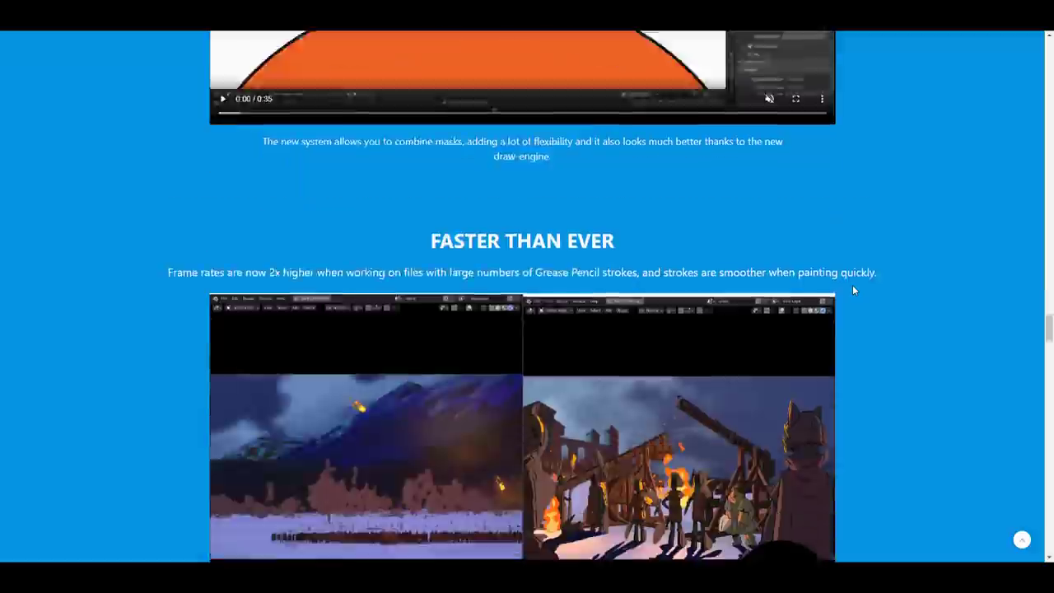
pyautogui.scroll(-3, 852, 290)
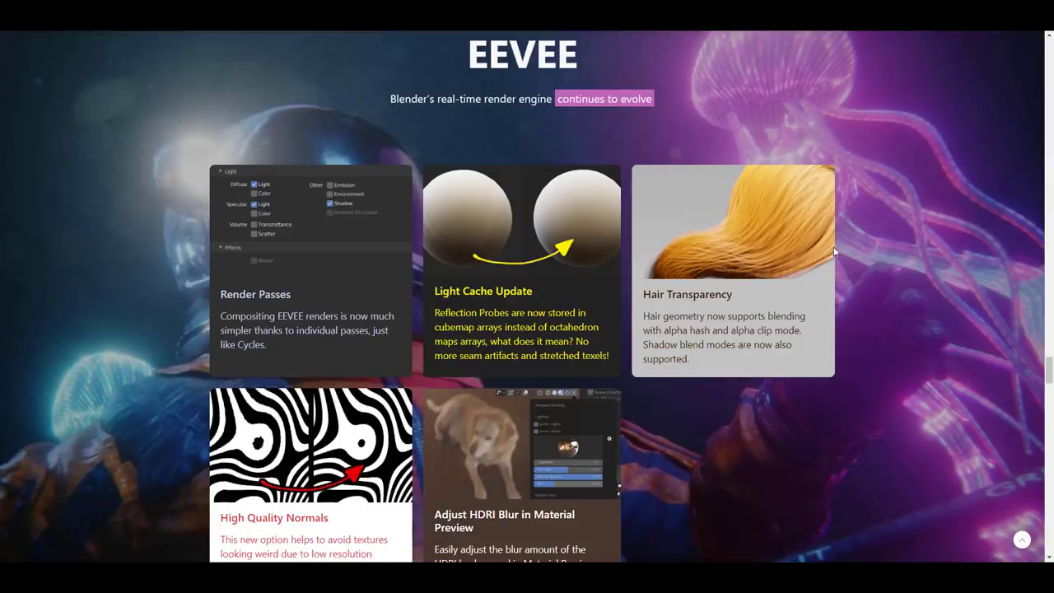
# Step: Review the EEVEE, shader node, performance, modifier, Video Sequencer, long-term release and compatibility sections of the 2.83 release notes
pyautogui.scroll(-10, 833, 245)
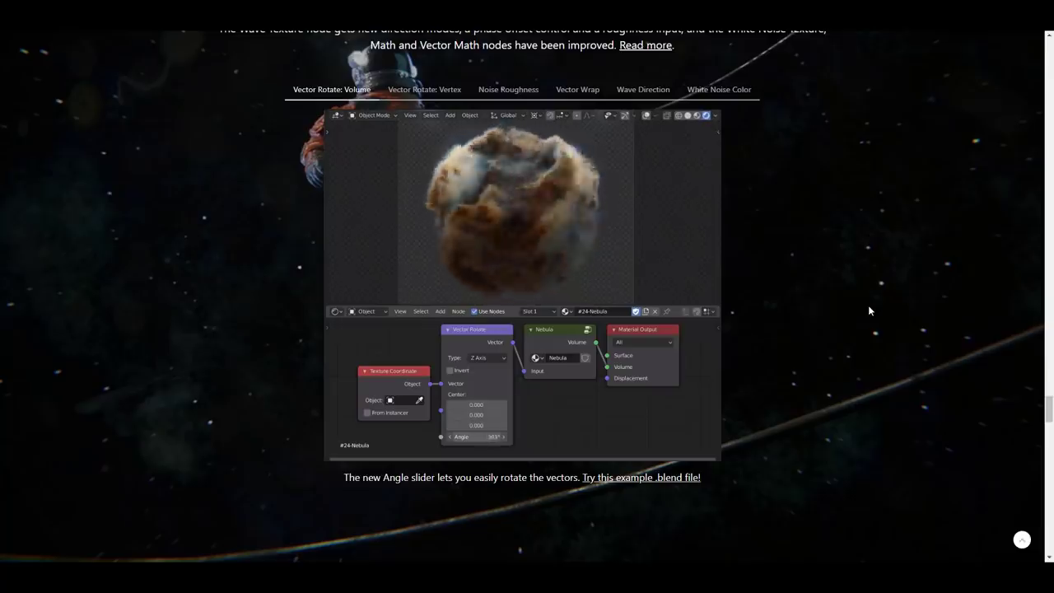
pyautogui.scroll(1, 729, 285)
pyautogui.scroll(-2, 729, 284)
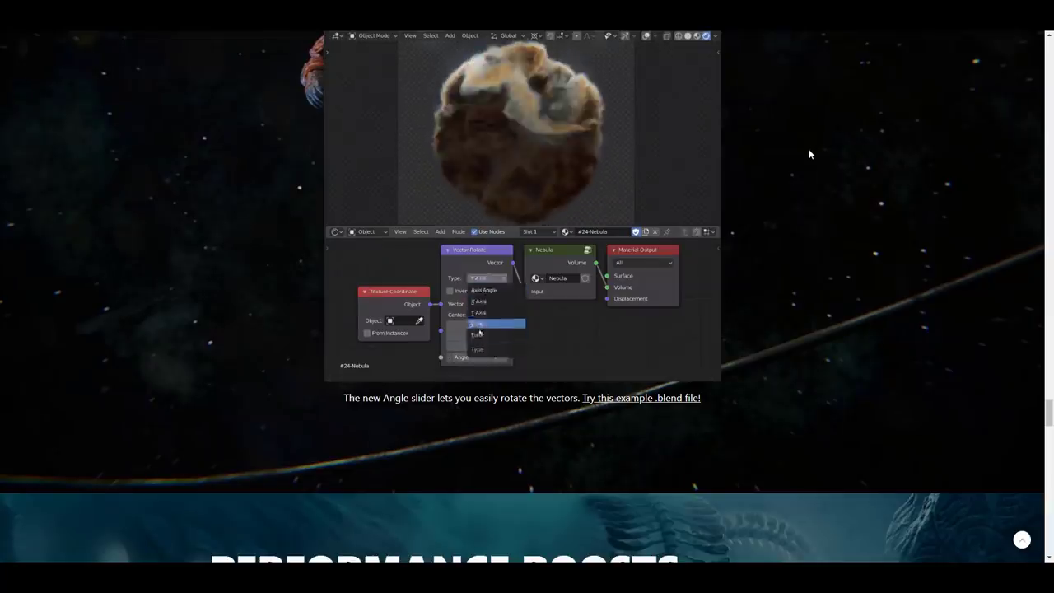
pyautogui.scroll(-4, 806, 153)
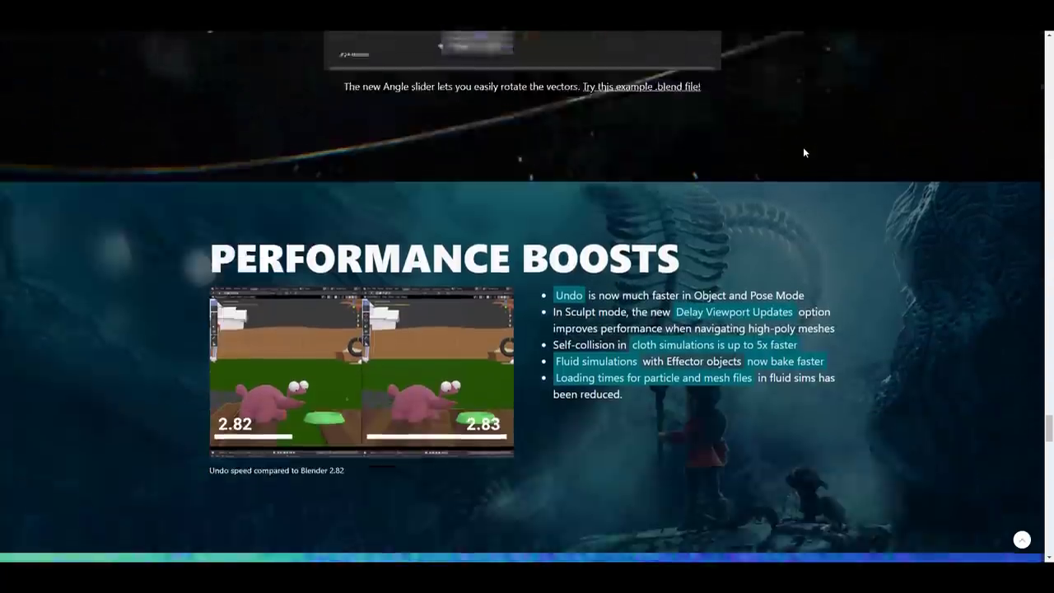
pyautogui.scroll(-1, 804, 152)
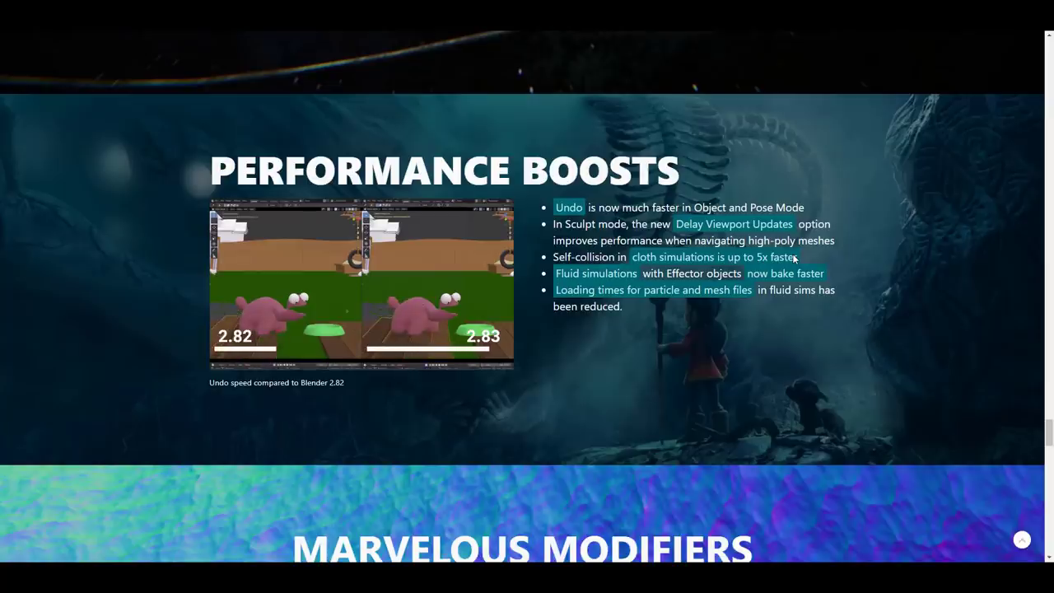
pyautogui.scroll(-5, 728, 471)
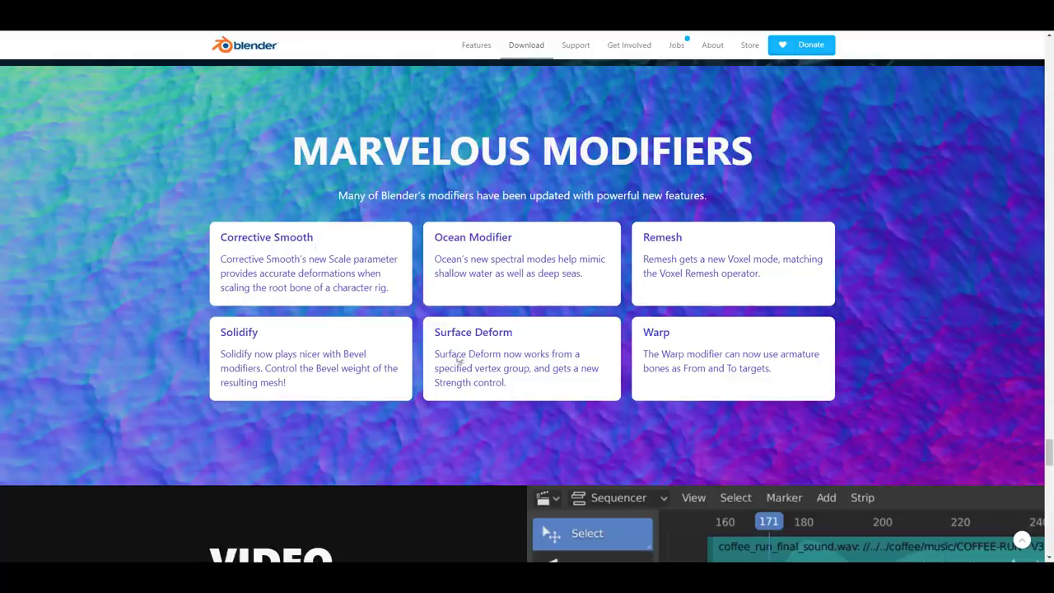
pyautogui.scroll(-5, 518, 391)
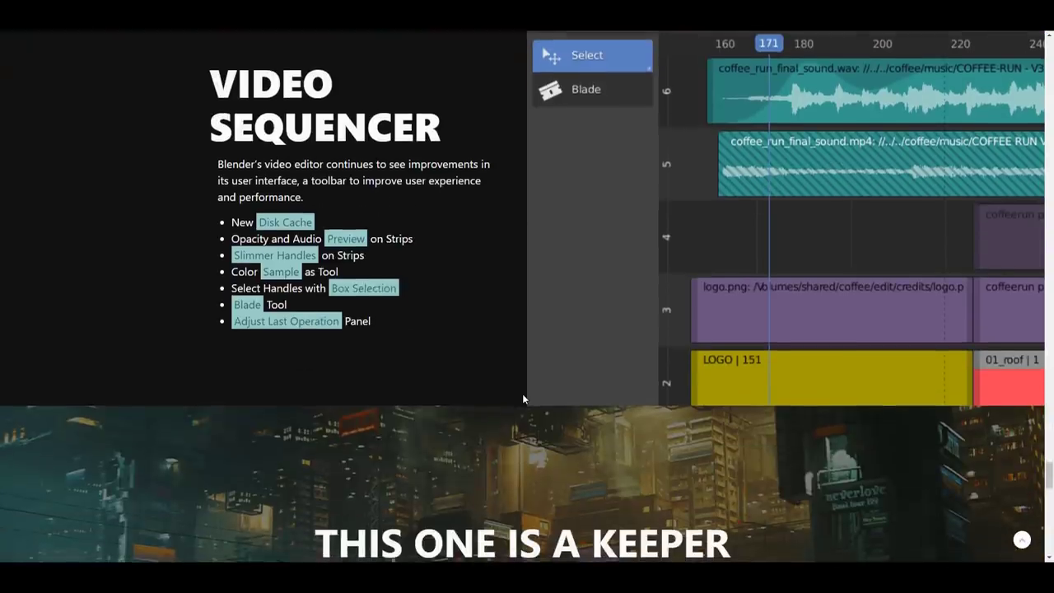
pyautogui.scroll(-6, 522, 394)
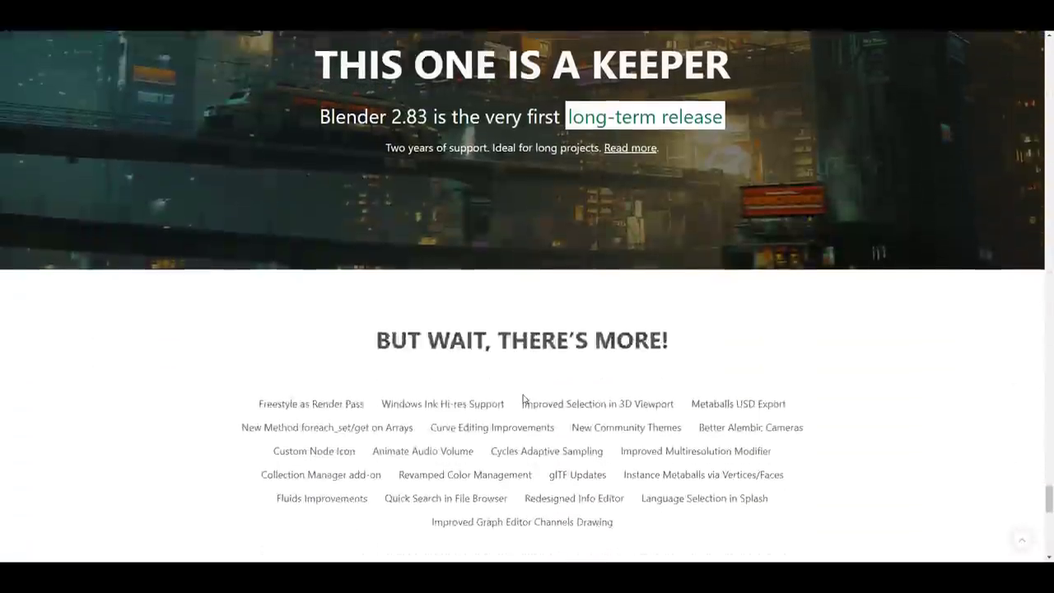
pyautogui.scroll(-5, 523, 398)
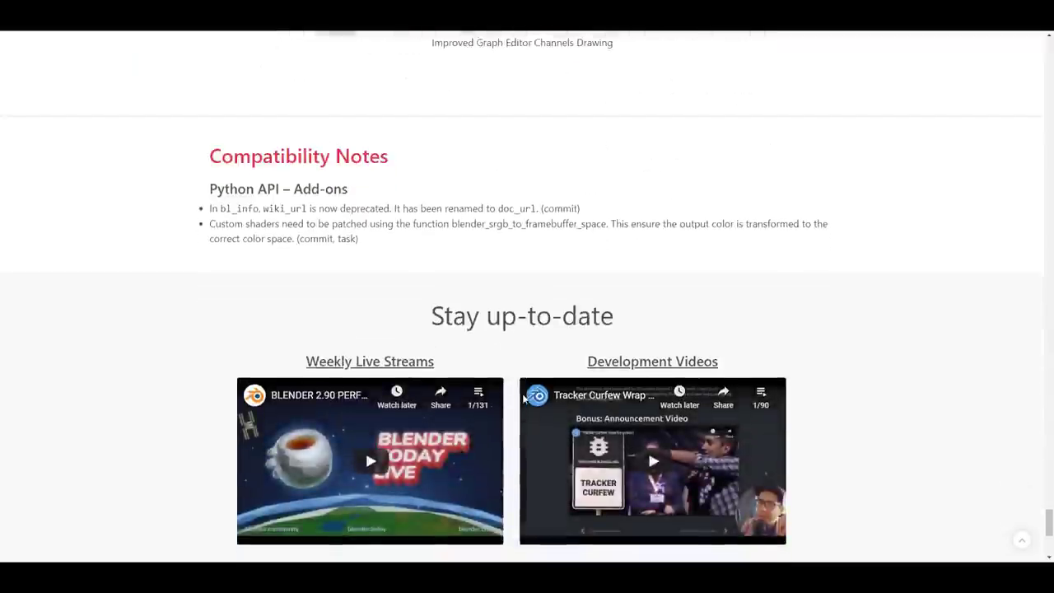
pyautogui.scroll(4, 521, 392)
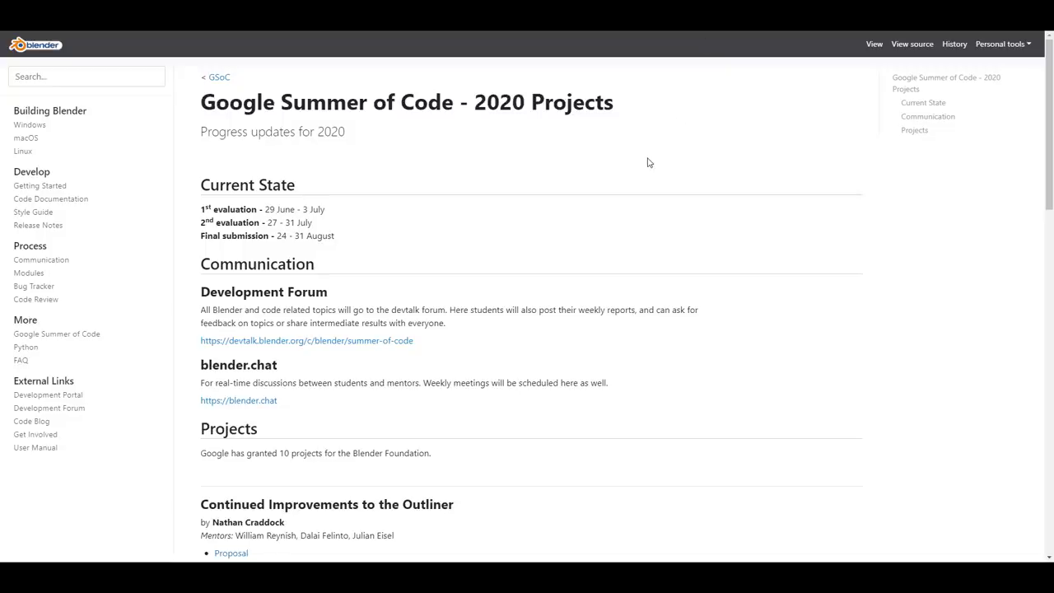
# Step: Review the Google Summer of Code 2020 projects page, from its evaluation dates through the list of granted projects
pyautogui.scroll(-2, 648, 163)
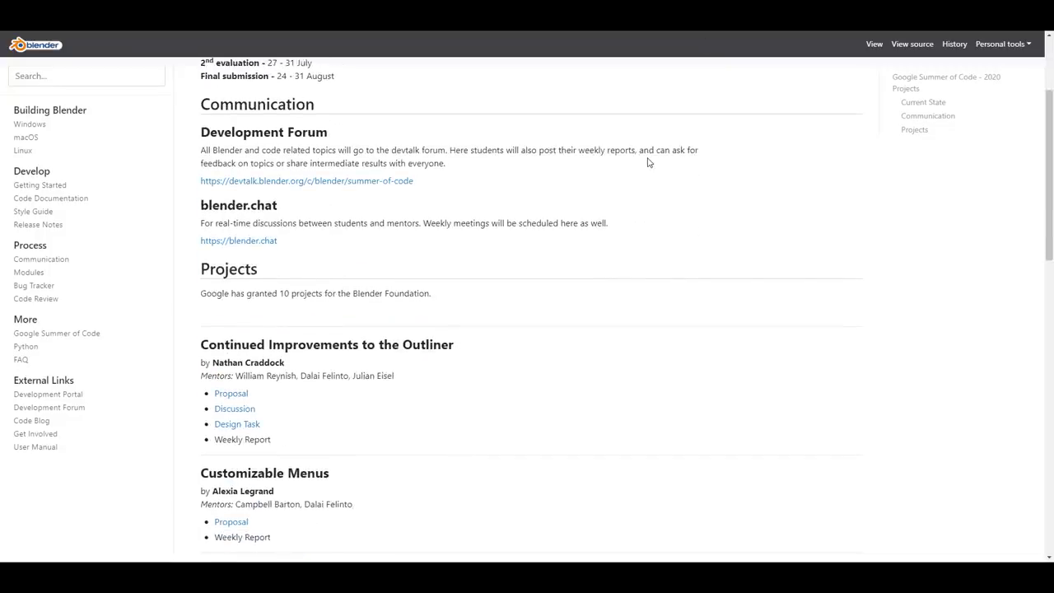
pyautogui.scroll(-4, 648, 162)
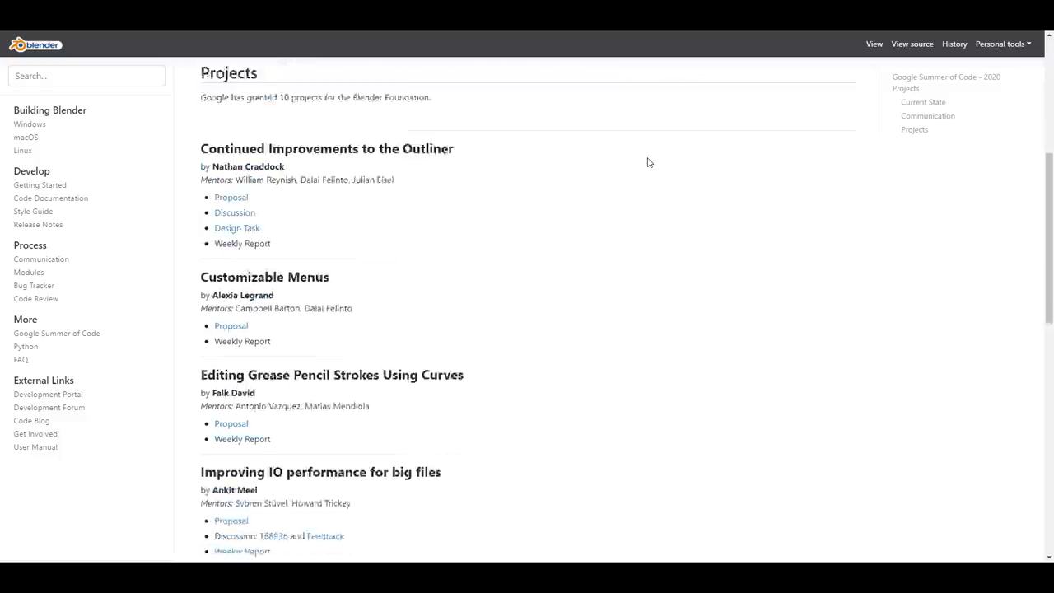
pyautogui.scroll(5, 648, 162)
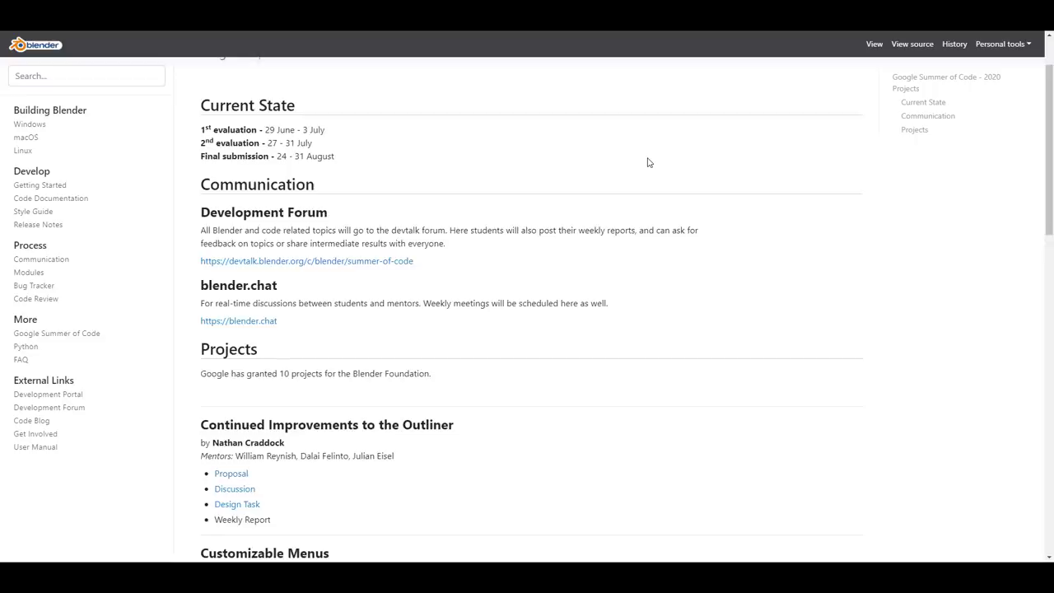
pyautogui.scroll(-6, 648, 162)
pyautogui.scroll(-4, 647, 162)
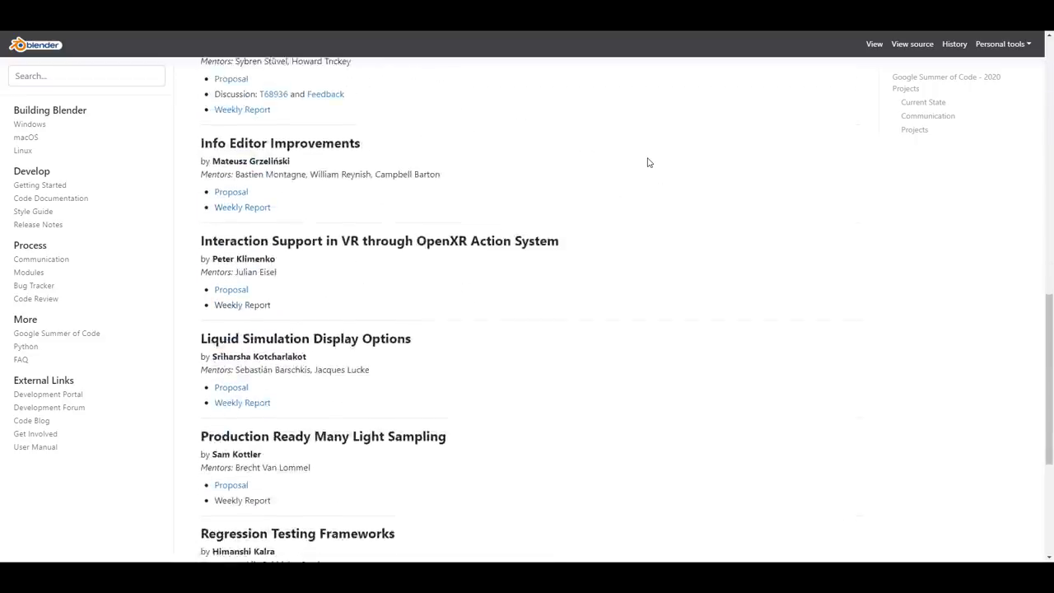
pyautogui.scroll(5, 648, 162)
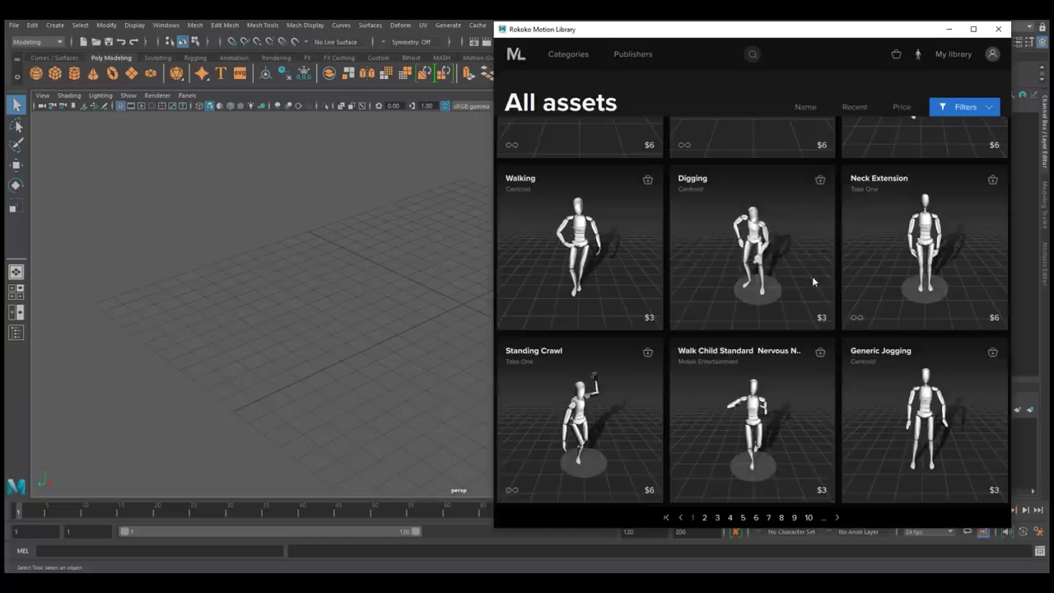
# Step: In Rokoko Motion Library, look over all assets and the motion categories, and browse the motions in the personal library
pyautogui.scroll(2, 811, 281)
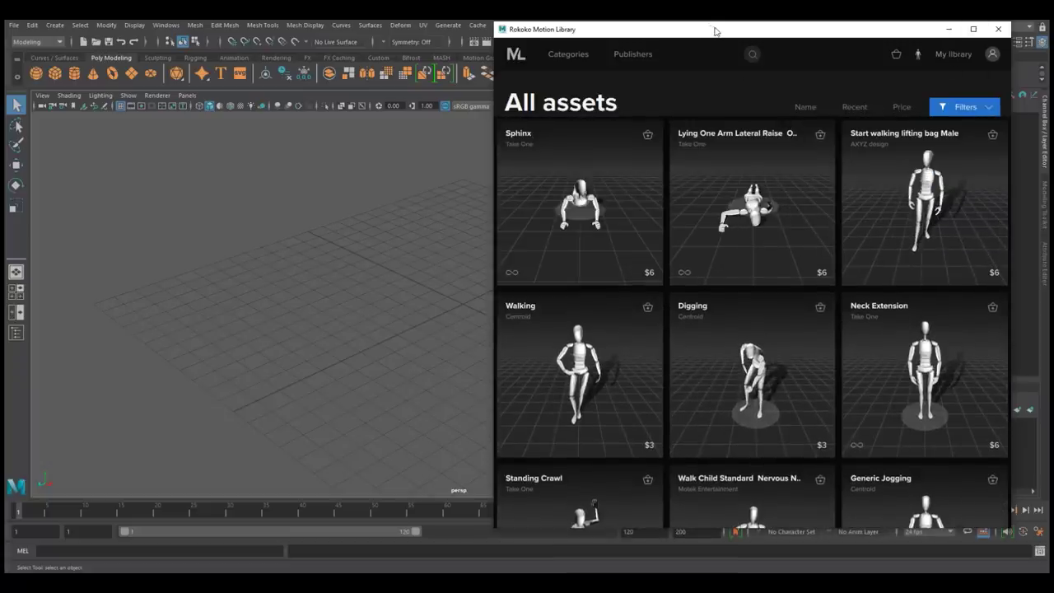
pyautogui.click(950, 54)
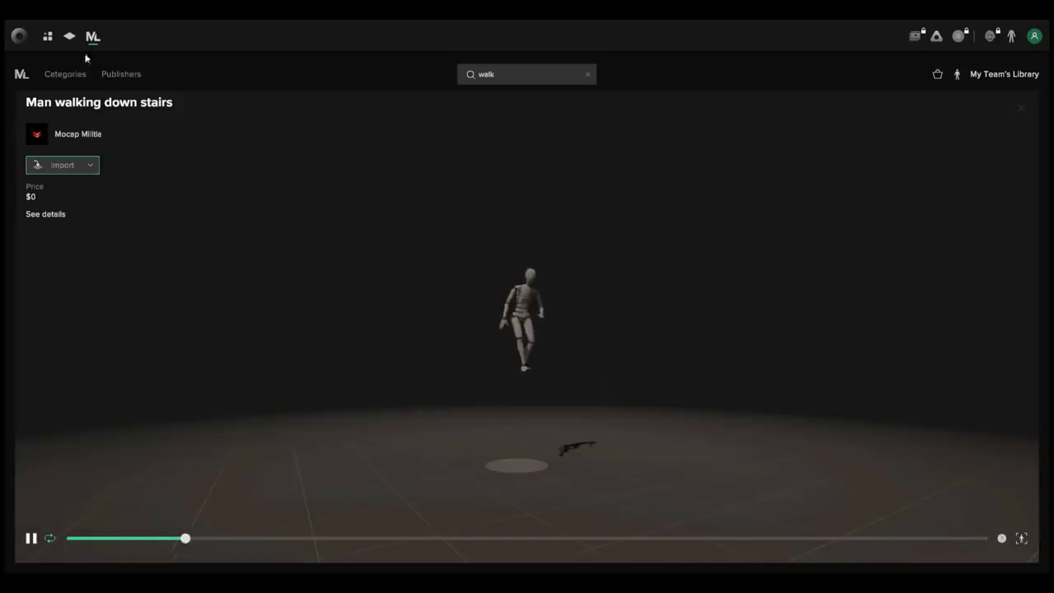
pyautogui.click(72, 75)
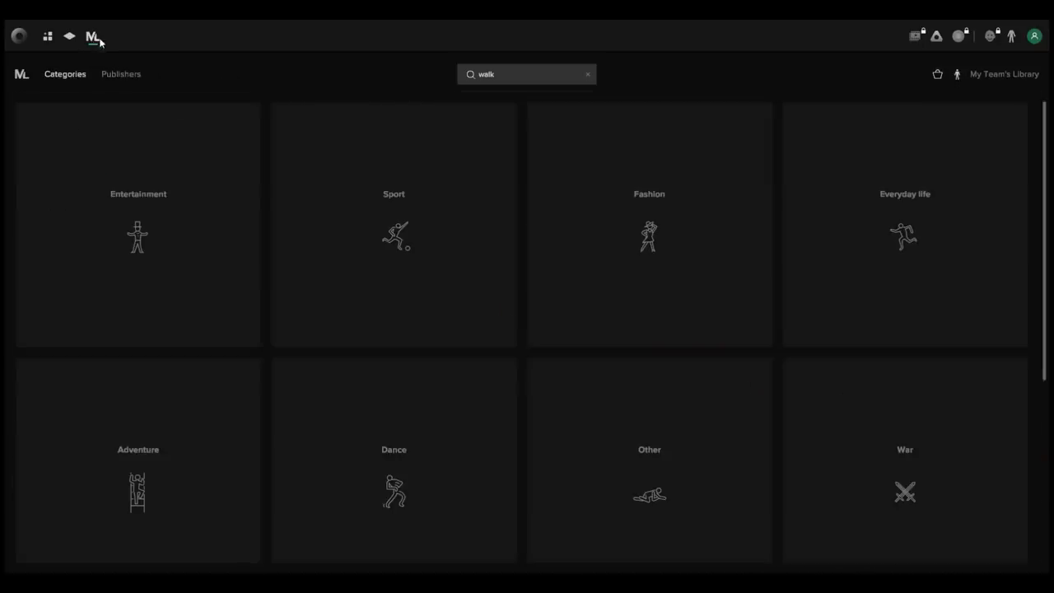
pyautogui.click(1000, 76)
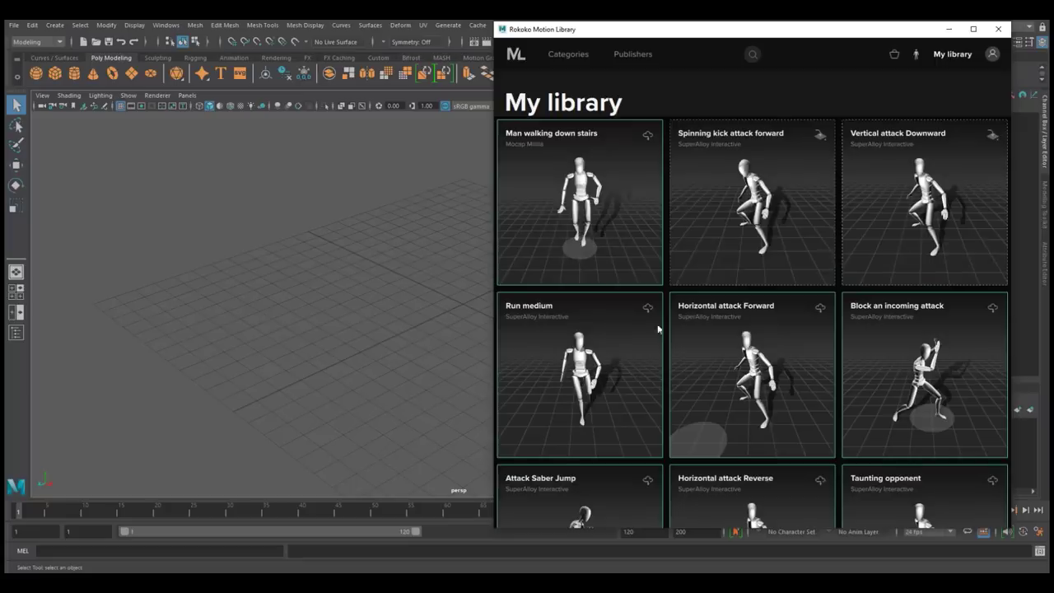
pyautogui.scroll(-3, 657, 328)
pyautogui.scroll(3, 657, 329)
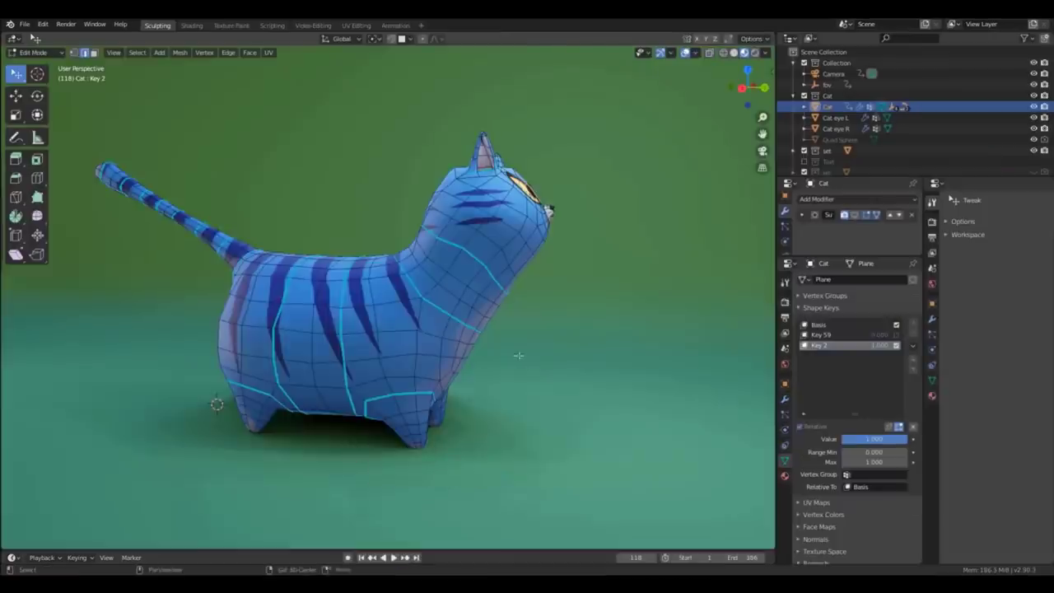
# Step: In Blender, switch the cat from Edit Mode to Sculpt Mode and twist its head toward the viewer with the Pose brush
pyautogui.moveTo(518, 356)
pyautogui.mouseDown(button='middle')
pyautogui.moveTo(435, 369)
pyautogui.moveTo(331, 367)
pyautogui.moveTo(515, 372)
pyautogui.moveTo(517, 362)
pyautogui.mouseUp(button='middle')
pyautogui.hotkey('ctrl', 'Tab')
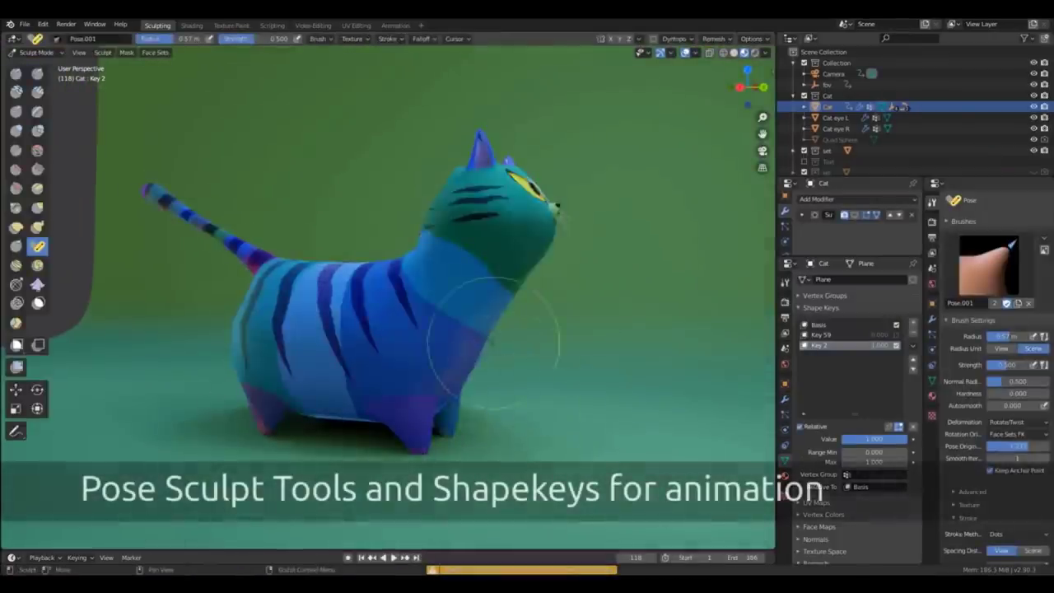
pyautogui.keyDown('ctrl'); pyautogui.moveTo(535, 196); pyautogui.dragTo(488, 193); pyautogui.keyUp('ctrl')
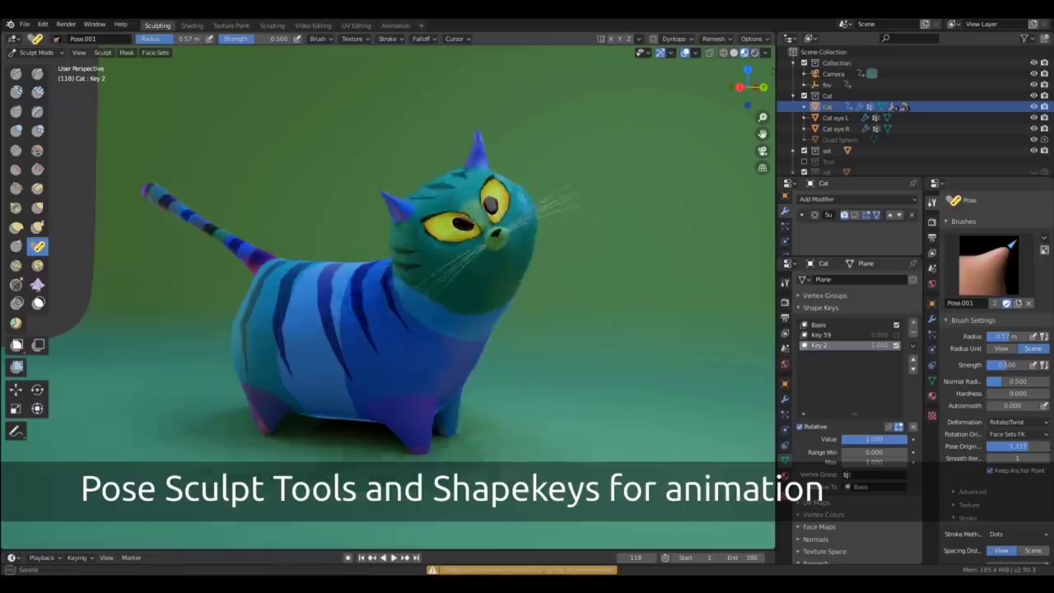
# Step: Enable the cat's subdivision modifier in the viewport and pose its ears and rear body with the Pose brush
pyautogui.moveTo(494, 239); pyautogui.dragTo(469, 239, button='middle')
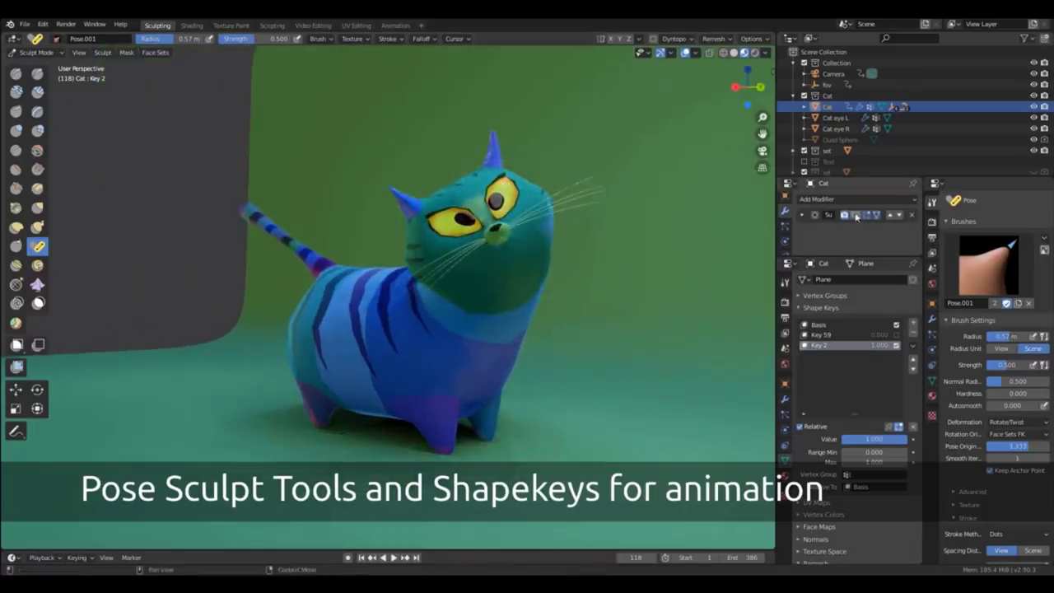
pyautogui.click(856, 215)
pyautogui.moveTo(511, 143); pyautogui.dragTo(496, 131)
pyautogui.moveTo(396, 196); pyautogui.dragTo(393, 191)
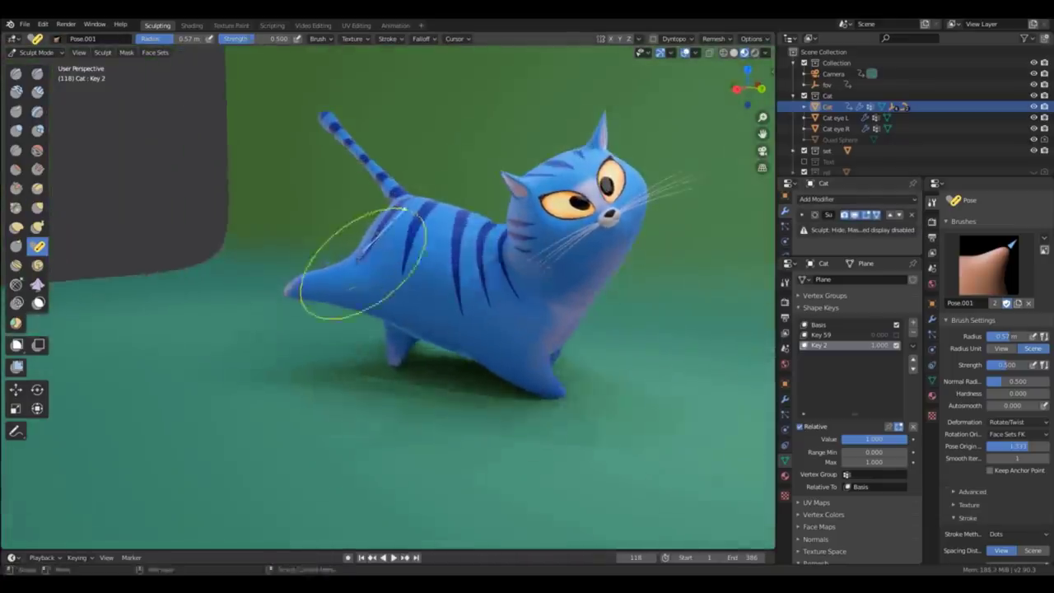
pyautogui.press('g')
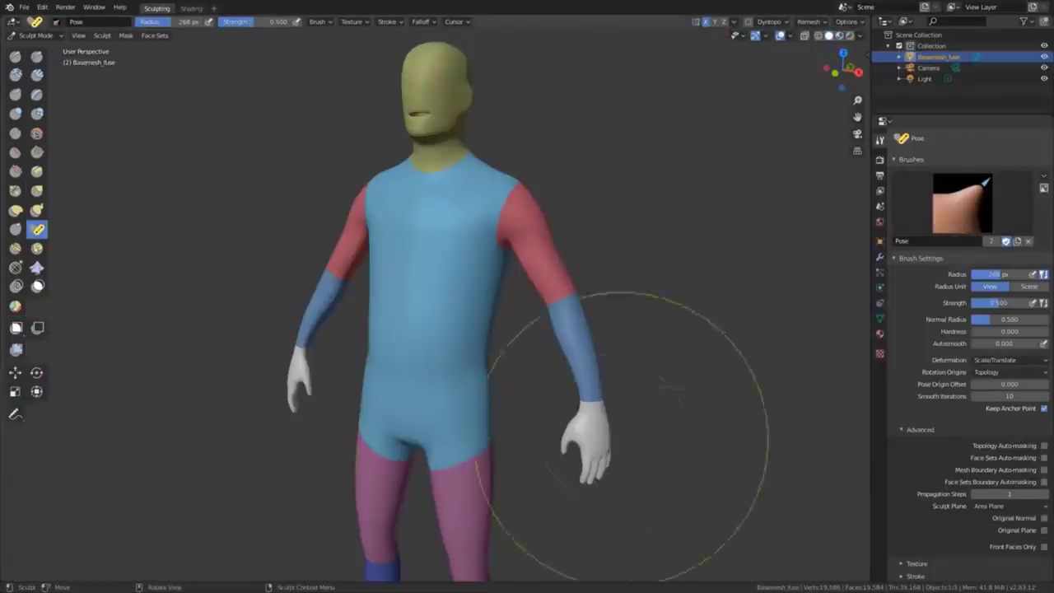
# Step: Enlarge and reposition the base mesh's forearms and hands with the Pose brush in Scale/Translate deformation
pyautogui.moveTo(571, 395)
pyautogui.mouseDown()
pyautogui.moveTo(583, 525)
pyautogui.moveTo(548, 517)
pyautogui.mouseUp()
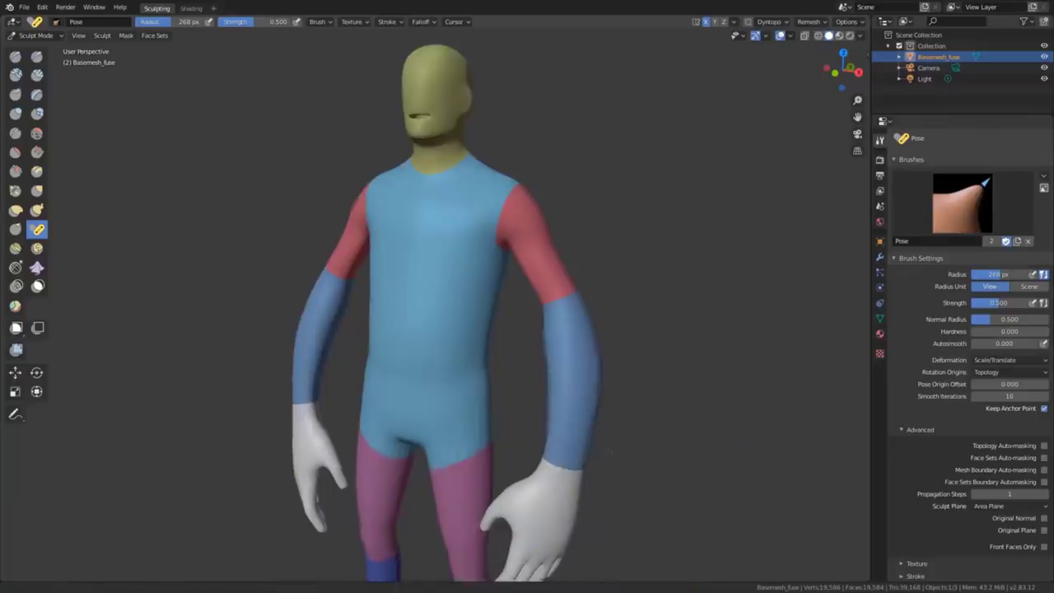
pyautogui.scroll(-1, 519, 493)
pyautogui.keyDown('shift'); pyautogui.moveTo(518, 492); pyautogui.dragTo(551, 382, button='middle'); pyautogui.keyUp('shift')
pyautogui.moveTo(551, 382); pyautogui.dragTo(534, 428)
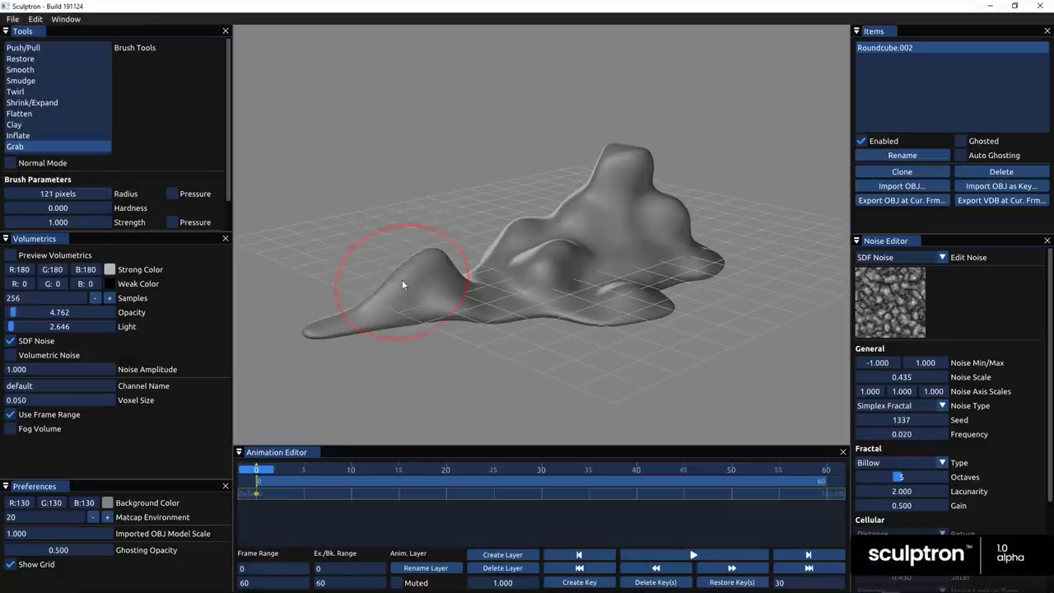
# Step: In Sculptron, turn on the volumetrics preview for the sculpted mesh and view it from another angle
pyautogui.click(11, 257)
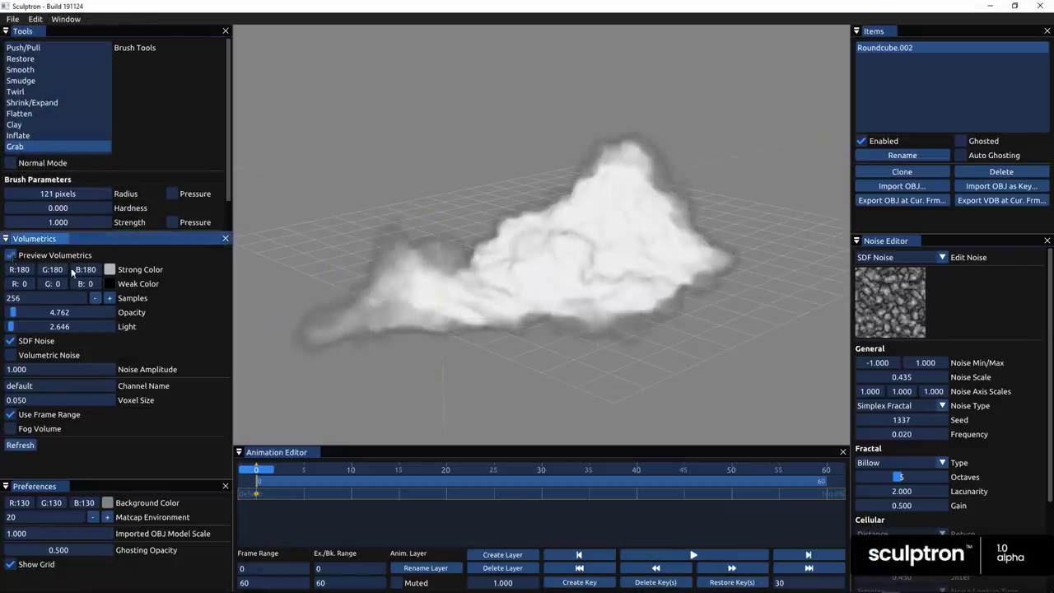
pyautogui.moveTo(581, 330)
pyautogui.keyDown('alt'); pyautogui.mouseDown()
pyautogui.moveTo(679, 343)
pyautogui.moveTo(575, 343)
pyautogui.moveTo(598, 324)
pyautogui.mouseUp(); pyautogui.keyUp('alt')
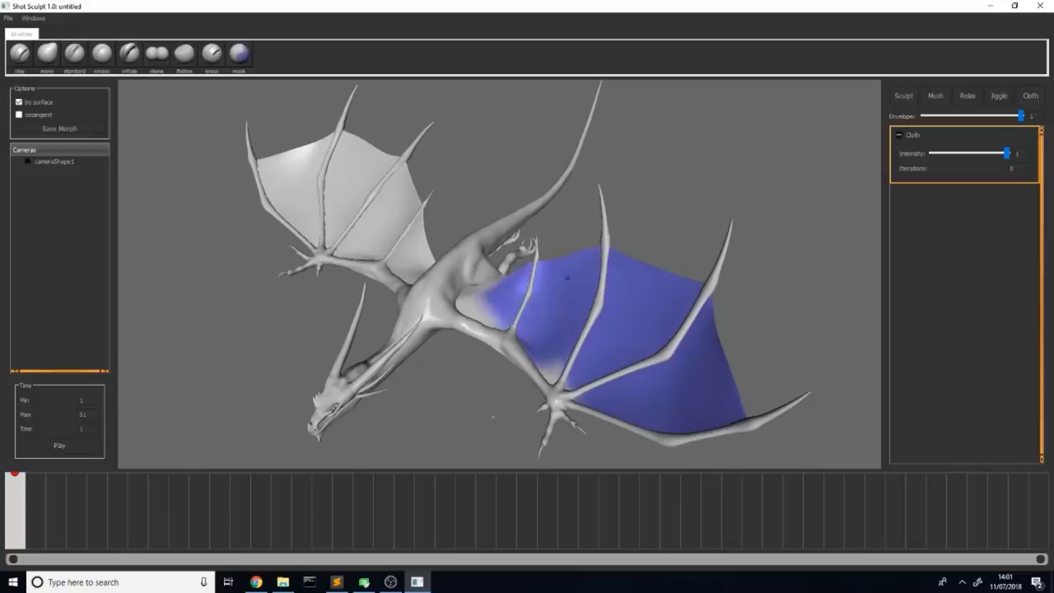
# Step: In Shot Sculpt, paint the mask over both dragon wing membranes and check the coverage from above and below
pyautogui.moveTo(582, 357)
pyautogui.mouseDown()
pyautogui.moveTo(566, 207)
pyautogui.moveTo(562, 281)
pyautogui.mouseUp()
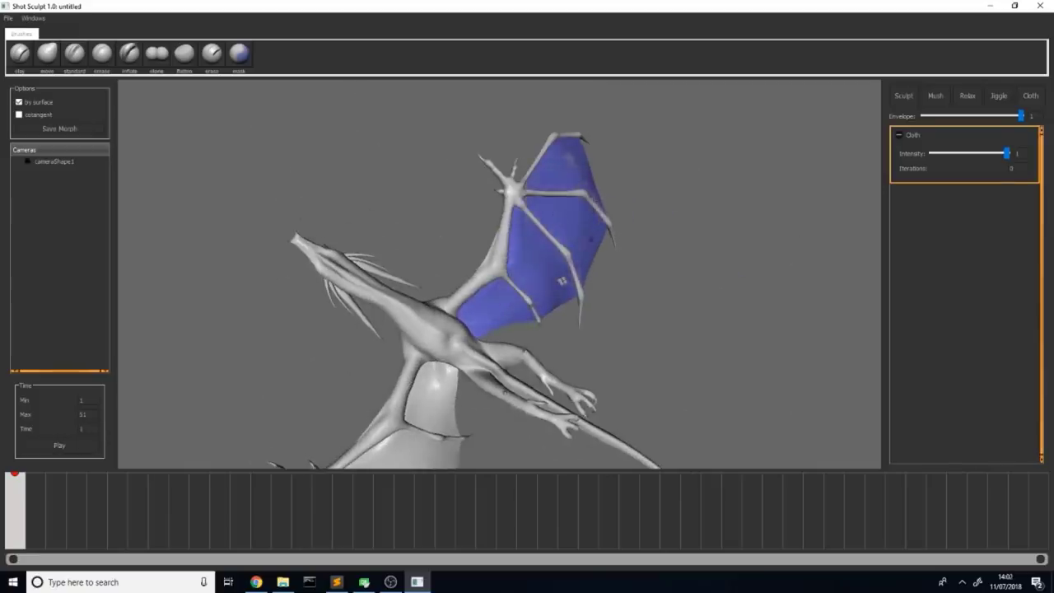
pyautogui.moveTo(562, 281); pyautogui.dragTo(601, 350, button='middle')
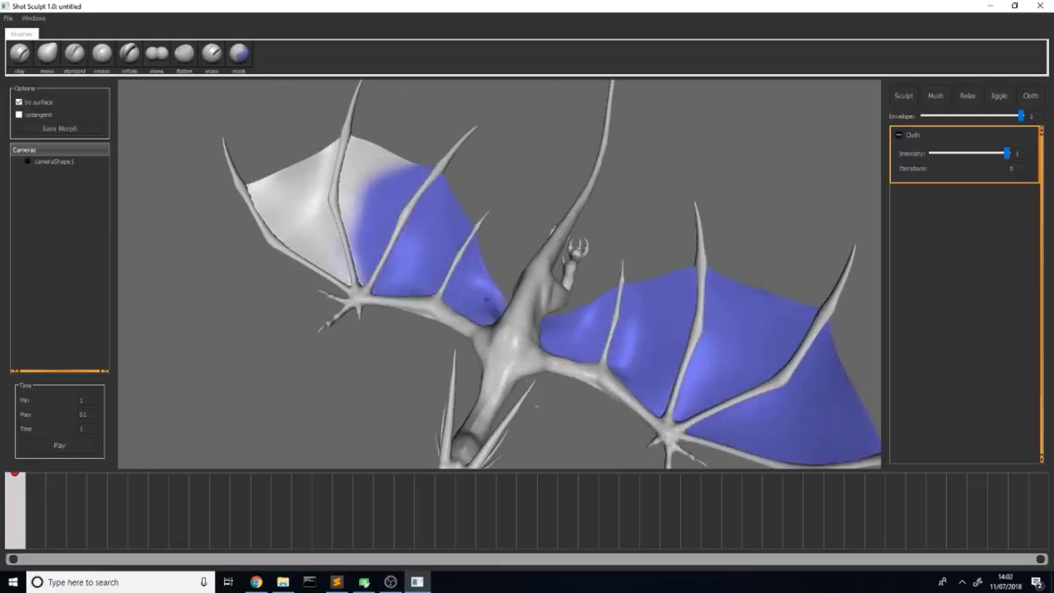
pyautogui.moveTo(357, 181); pyautogui.dragTo(369, 215)
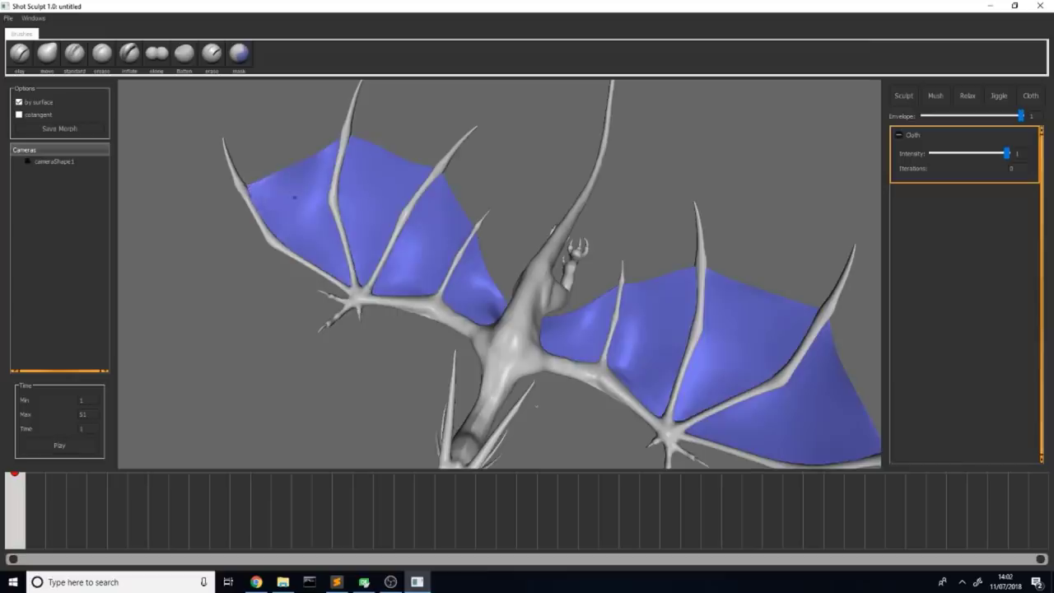
pyautogui.moveTo(294, 197); pyautogui.dragTo(413, 157, button='middle')
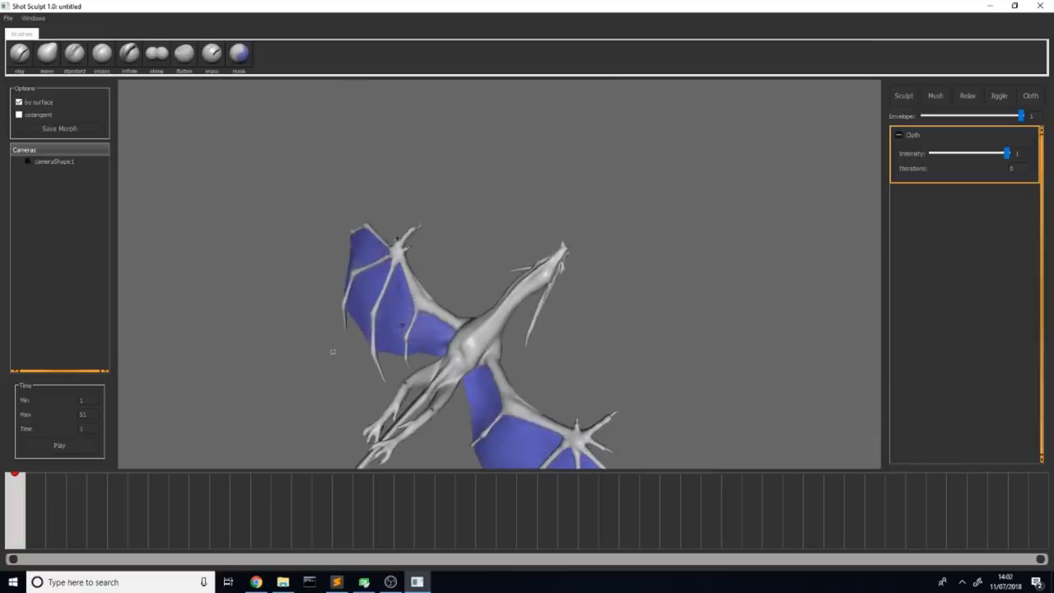
pyautogui.moveTo(332, 352); pyautogui.dragTo(498, 267, button='middle')
pyautogui.scroll(2, 498, 267)
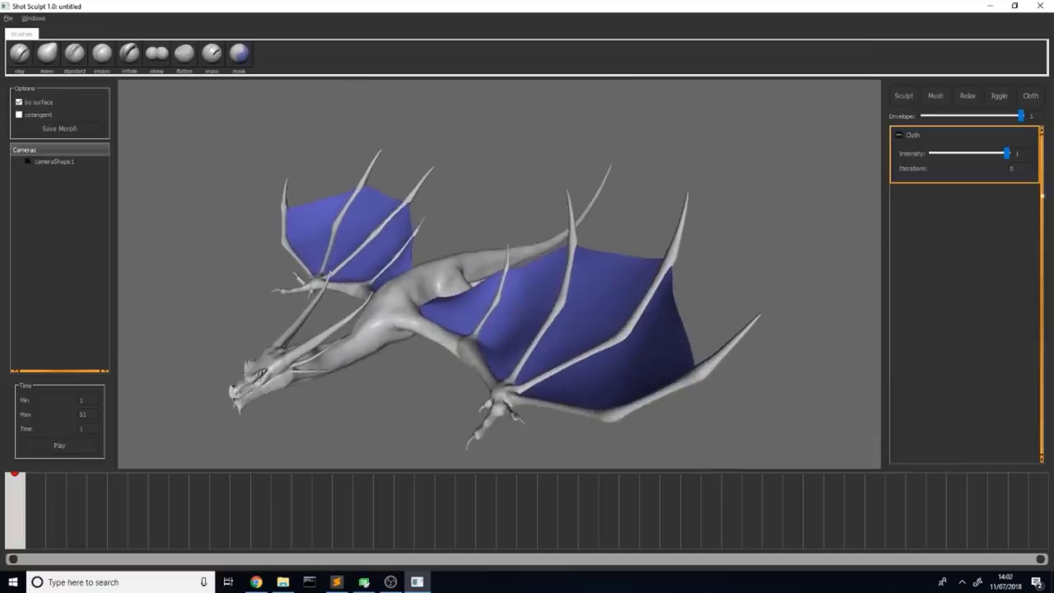
# Step: Set the Cloth iterations to 100 at frame 22 and play the dragon's animation
pyautogui.moveTo(42, 506); pyautogui.dragTo(436, 492)
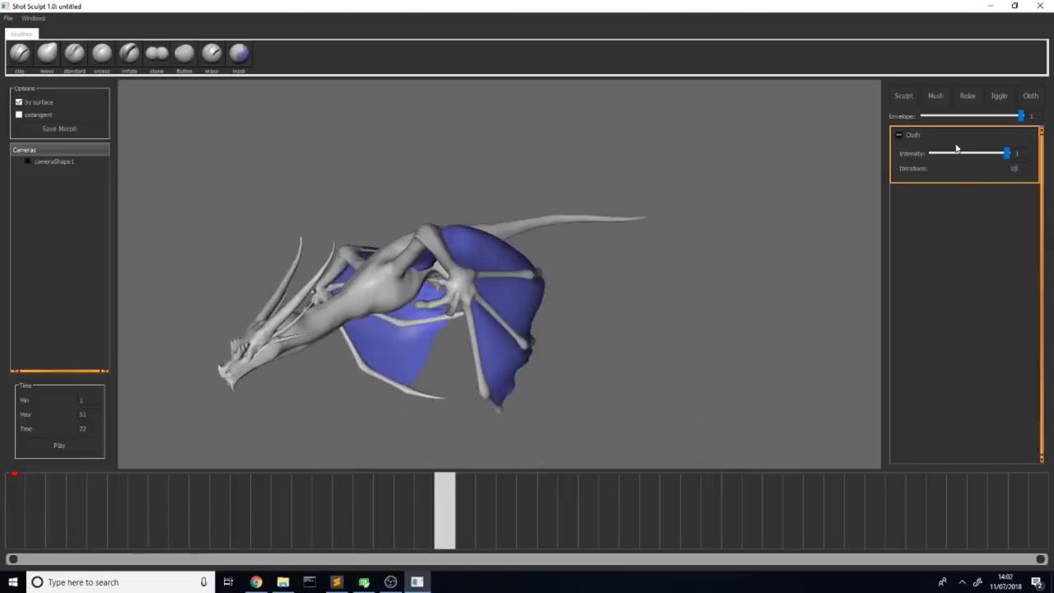
pyautogui.moveTo(527, 371); pyautogui.dragTo(582, 352, button='middle')
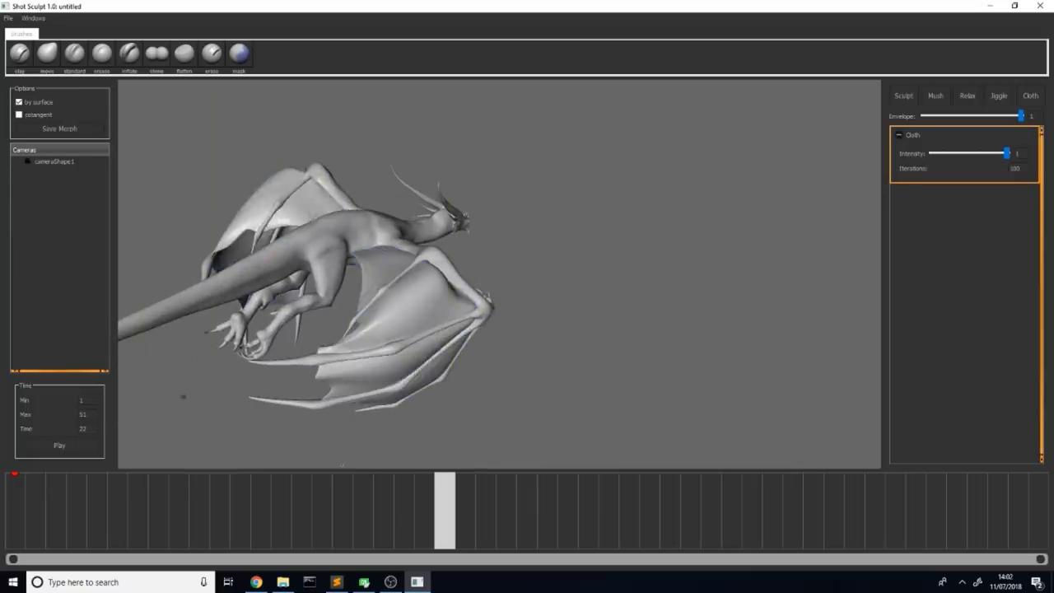
pyautogui.moveTo(496, 371)
pyautogui.mouseDown(button='middle')
pyautogui.moveTo(683, 346)
pyautogui.moveTo(779, 346)
pyautogui.moveTo(481, 421)
pyautogui.mouseUp(button='middle')
pyautogui.click(56, 445)
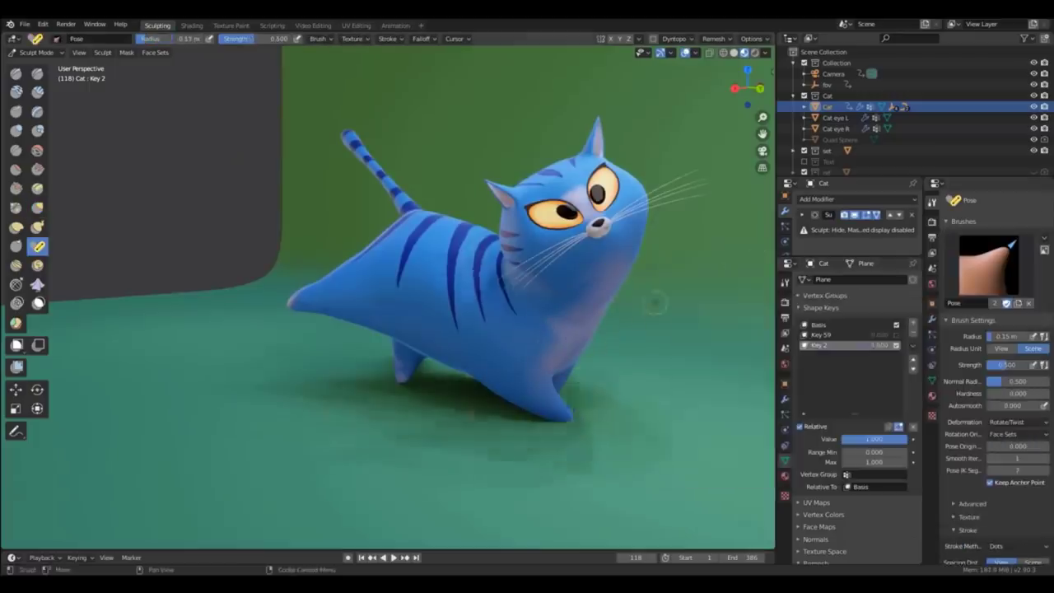
# Step: In Blender, bend the cat's raised tail toward its body with the Pose brush
pyautogui.moveTo(403, 147)
pyautogui.mouseDown()
pyautogui.moveTo(354, 134)
pyautogui.moveTo(459, 190)
pyautogui.mouseUp()
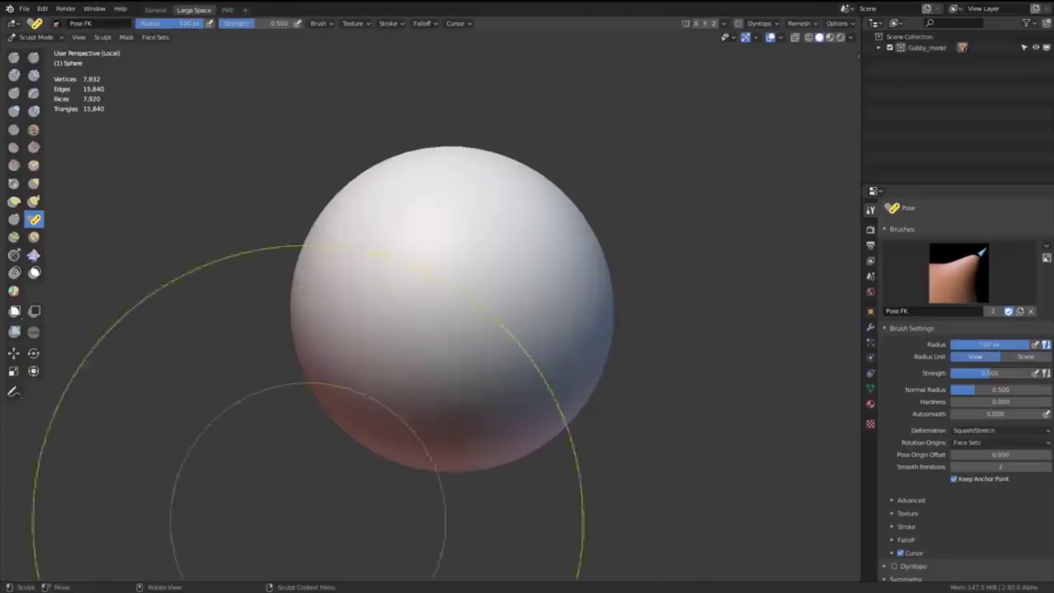
# Step: Squash and stretch the sphere in several directions with the Pose brush in Squash/Stretch deformation
pyautogui.moveTo(555, 195); pyautogui.dragTo(457, 308)
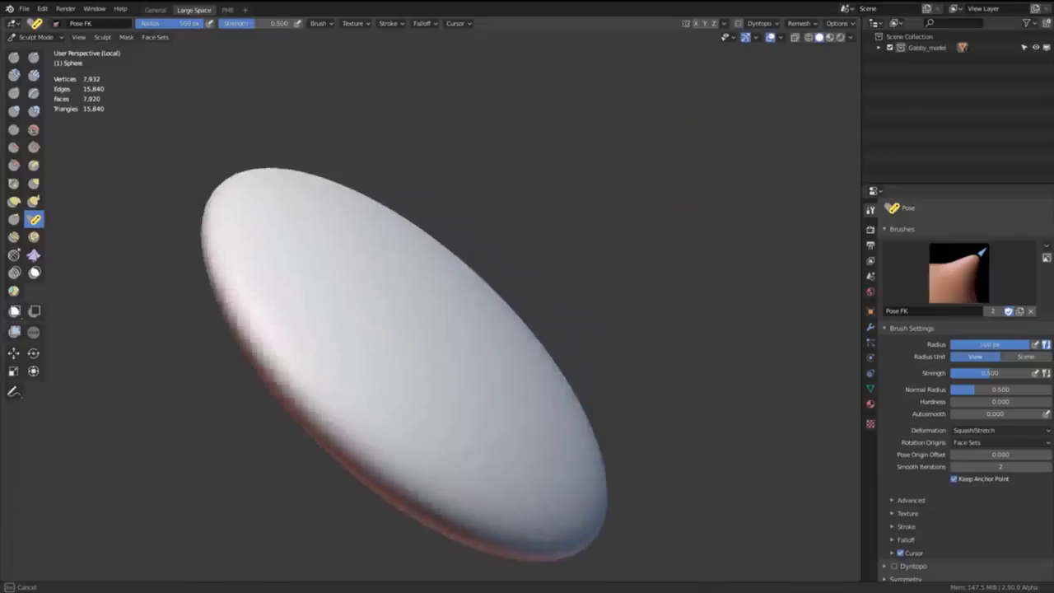
pyautogui.moveTo(360, 439)
pyautogui.mouseDown()
pyautogui.moveTo(617, 132)
pyautogui.moveTo(598, 170)
pyautogui.moveTo(352, 449)
pyautogui.moveTo(529, 270)
pyautogui.mouseUp()
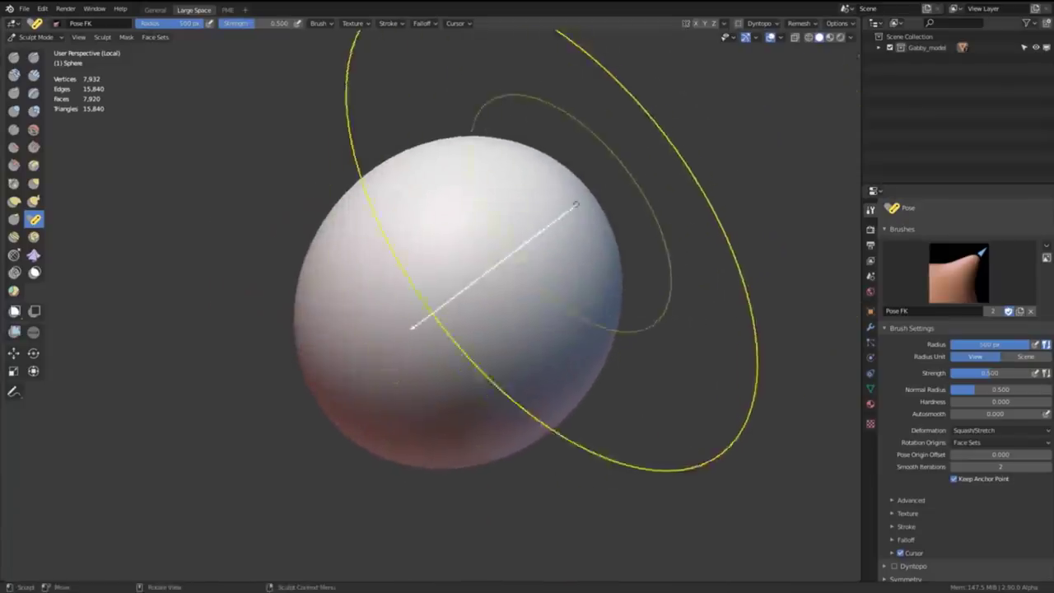
pyautogui.moveTo(576, 205); pyautogui.dragTo(609, 177)
pyautogui.moveTo(498, 303); pyautogui.dragTo(496, 302)
pyautogui.moveTo(308, 206)
pyautogui.mouseDown()
pyautogui.moveTo(271, 157)
pyautogui.moveTo(392, 260)
pyautogui.mouseUp()
pyautogui.moveTo(565, 292); pyautogui.dragTo(566, 294)
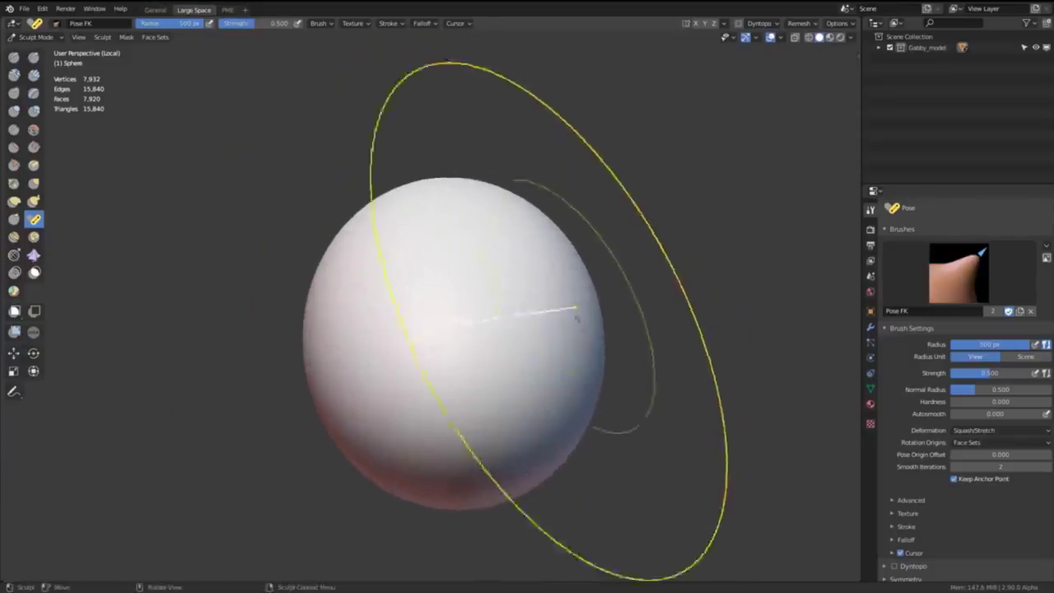
pyautogui.moveTo(583, 359)
pyautogui.mouseDown()
pyautogui.moveTo(650, 405)
pyautogui.moveTo(602, 401)
pyautogui.mouseUp()
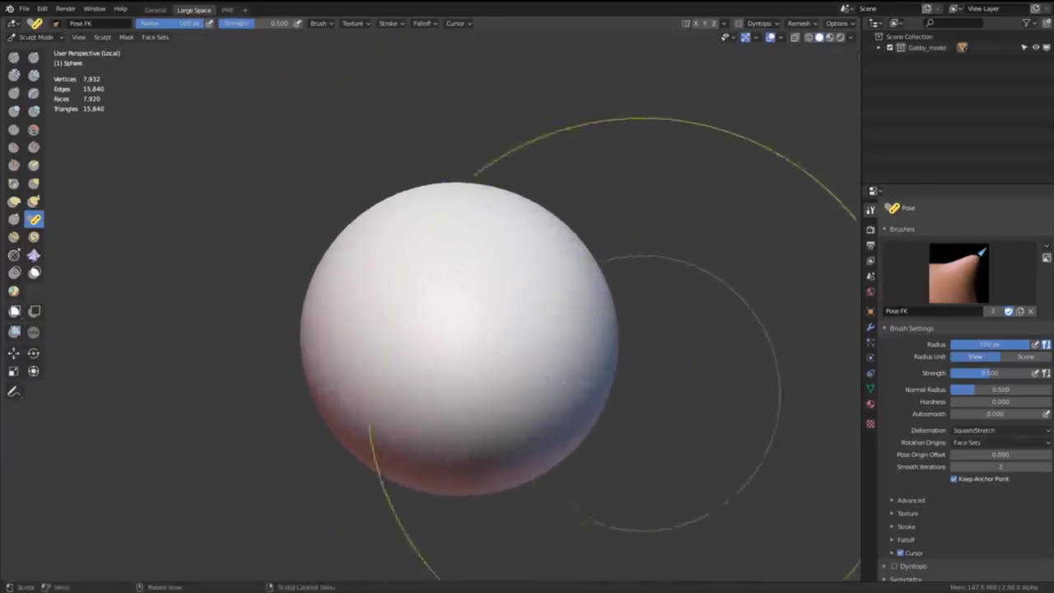
pyautogui.moveTo(595, 412)
pyautogui.mouseDown(button='middle')
pyautogui.moveTo(647, 430)
pyautogui.moveTo(584, 390)
pyautogui.mouseUp(button='middle')
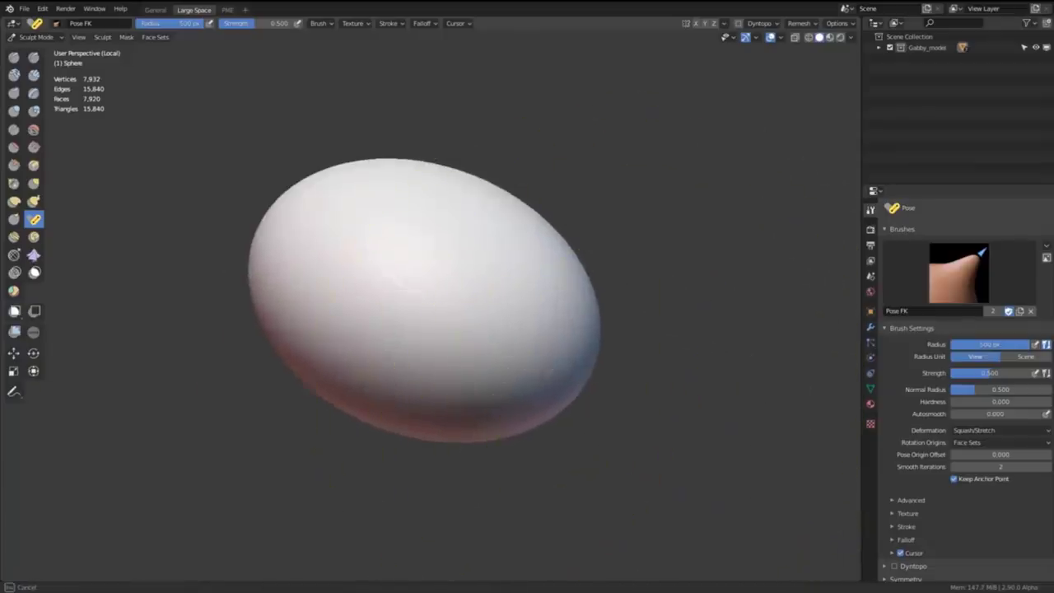
pyautogui.moveTo(475, 318); pyautogui.dragTo(486, 327)
pyautogui.moveTo(486, 327)
pyautogui.mouseDown(button='middle')
pyautogui.moveTo(444, 337)
pyautogui.moveTo(567, 337)
pyautogui.mouseUp(button='middle')
pyautogui.moveTo(568, 338); pyautogui.dragTo(394, 398, button='middle')
pyautogui.moveTo(366, 367)
pyautogui.mouseDown()
pyautogui.moveTo(567, 181)
pyautogui.moveTo(308, 404)
pyautogui.moveTo(474, 260)
pyautogui.moveTo(418, 312)
pyautogui.mouseUp()
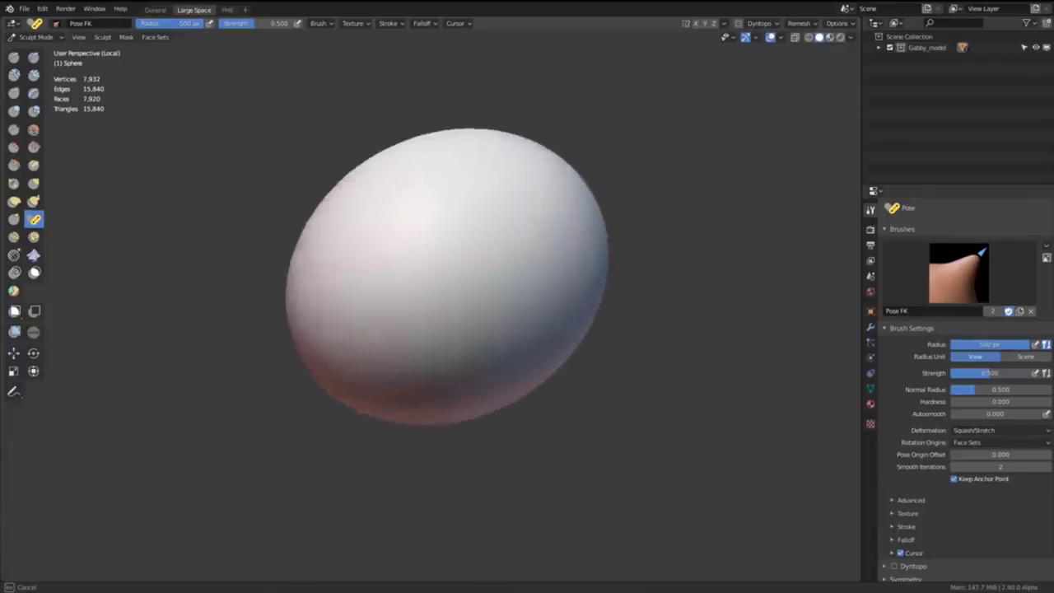
pyautogui.moveTo(652, 310); pyautogui.dragTo(624, 354, button='middle')
pyautogui.moveTo(519, 342); pyautogui.dragTo(545, 306, button='middle')
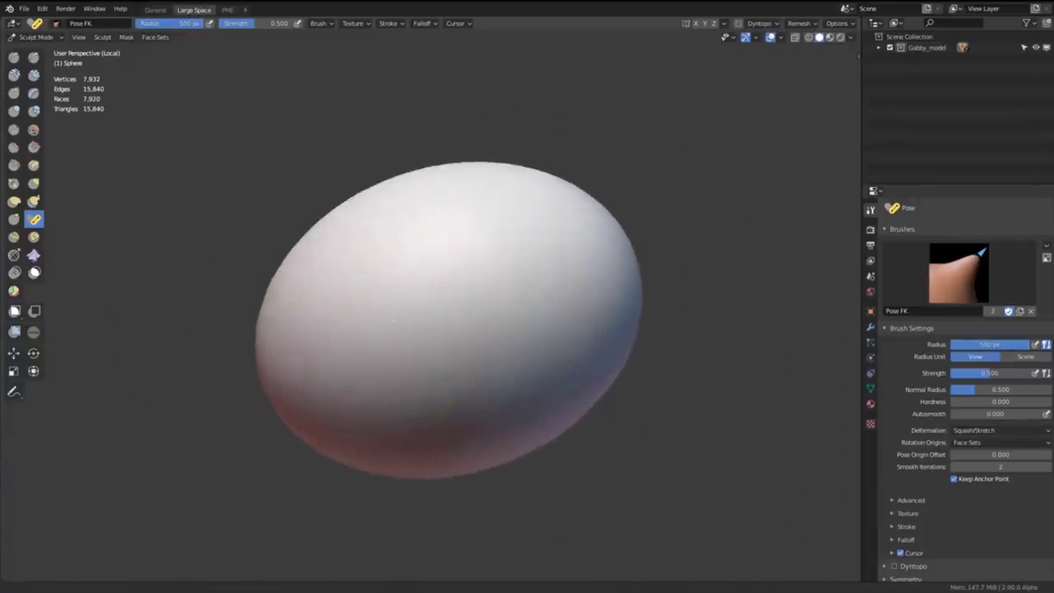
pyautogui.moveTo(527, 297); pyautogui.dragTo(521, 293)
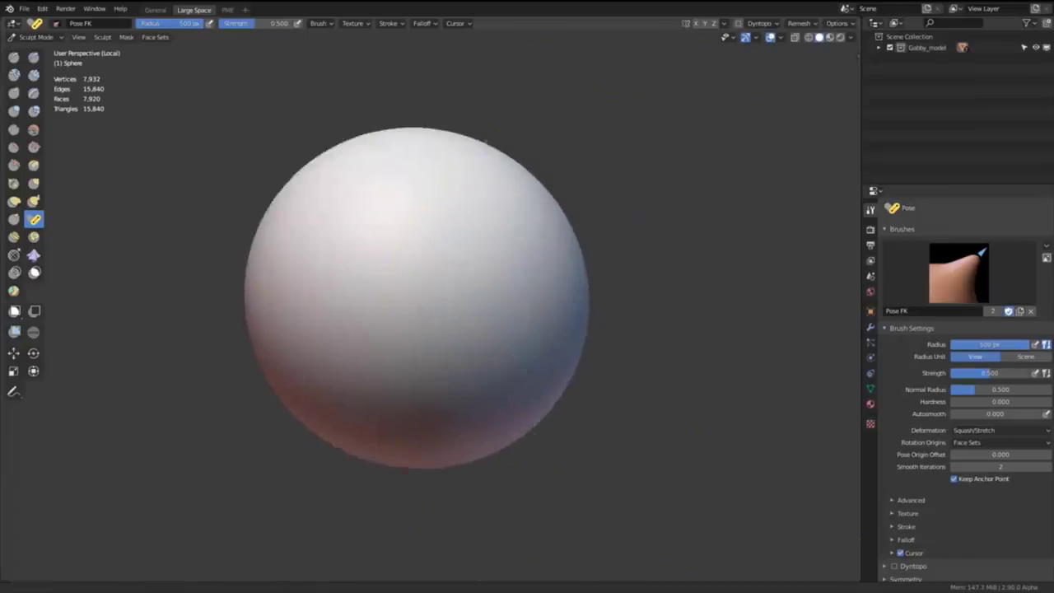
# Step: Undo the last two deformations and squash and stretch the sphere again along its diagonal and sideways
pyautogui.hotkey('ctrl', 'z')
pyautogui.hotkey('ctrl', 'z')
pyautogui.moveTo(358, 229)
pyautogui.mouseDown()
pyautogui.moveTo(362, 252)
pyautogui.moveTo(339, 219)
pyautogui.mouseUp()
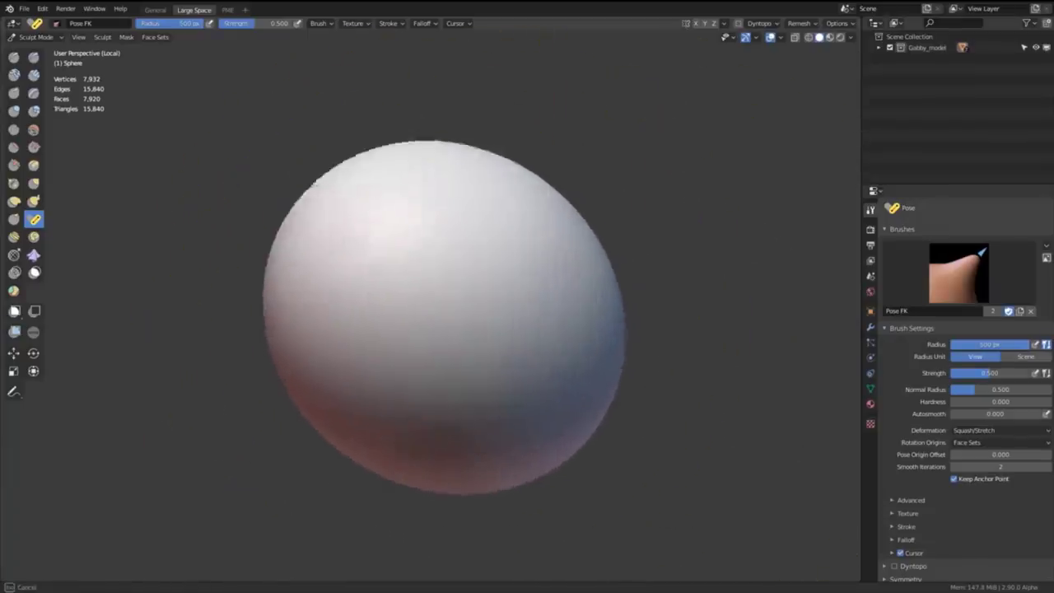
pyautogui.moveTo(360, 263)
pyautogui.mouseDown()
pyautogui.moveTo(370, 242)
pyautogui.moveTo(233, 137)
pyautogui.moveTo(329, 234)
pyautogui.moveTo(370, 252)
pyautogui.moveTo(160, 99)
pyautogui.moveTo(357, 255)
pyautogui.moveTo(593, 404)
pyautogui.moveTo(377, 263)
pyautogui.moveTo(302, 231)
pyautogui.mouseUp()
pyautogui.moveTo(411, 311)
pyautogui.mouseDown(button='middle')
pyautogui.moveTo(527, 313)
pyautogui.moveTo(635, 382)
pyautogui.mouseUp(button='middle')
pyautogui.moveTo(543, 316); pyautogui.dragTo(662, 340)
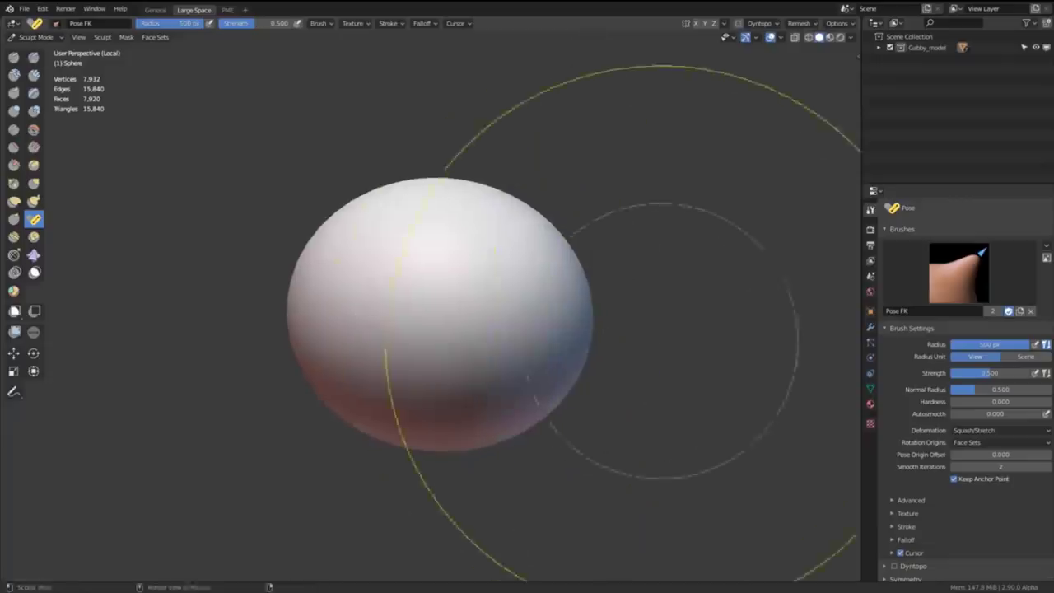
pyautogui.moveTo(662, 340); pyautogui.dragTo(634, 337, button='middle')
pyautogui.moveTo(568, 316); pyautogui.dragTo(539, 313)
pyautogui.moveTo(539, 317); pyautogui.dragTo(656, 360, button='middle')
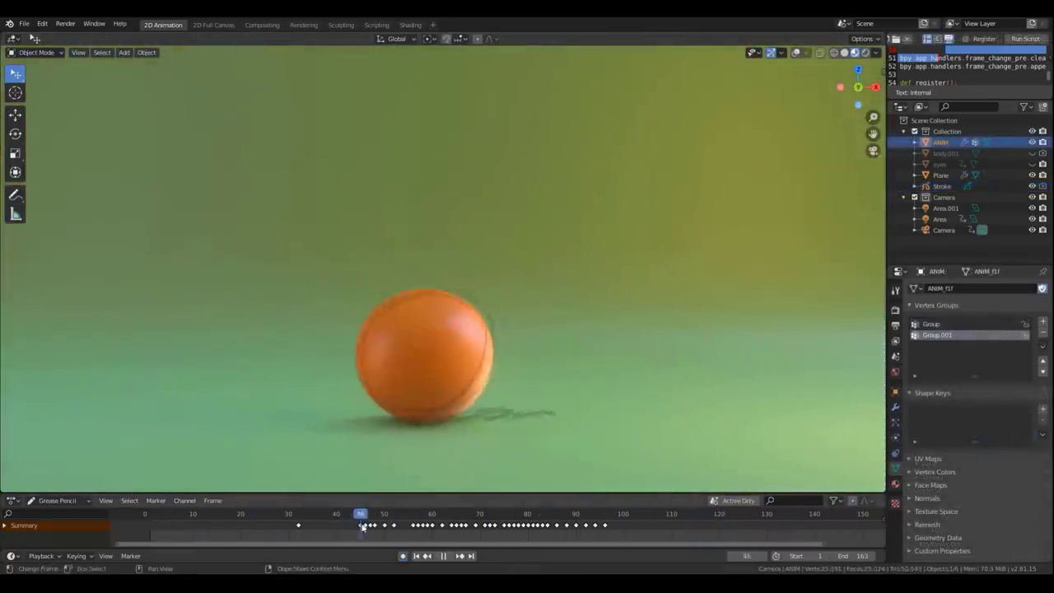
# Step: Stop playback at frame 52 and run Keyframe Mesh on the orange ball
pyautogui.press('space')
pyautogui.press('F3')
pyautogui.write('Keyframe Mesh')
pyautogui.press('Return')
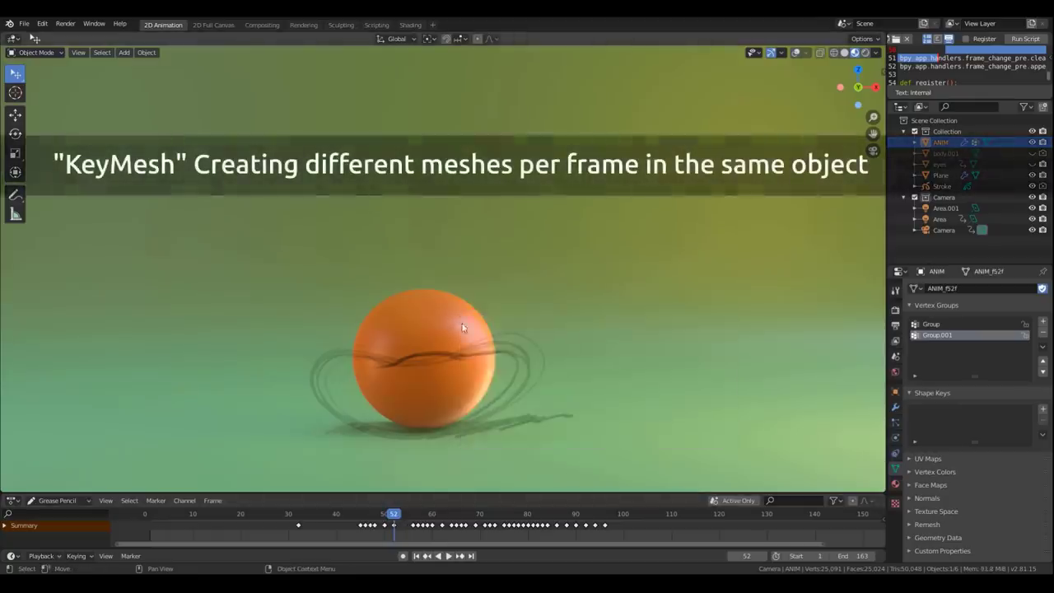
# Step: In Sculpt Mode, flatten and widen the orange ball to match the sketched outline with Elastic Deform
pyautogui.hotkey('ctrl', 'Tab')
pyautogui.moveTo(423, 299)
pyautogui.mouseDown()
pyautogui.moveTo(414, 367)
pyautogui.moveTo(362, 373)
pyautogui.mouseUp()
pyautogui.moveTo(465, 370); pyautogui.dragTo(516, 373)
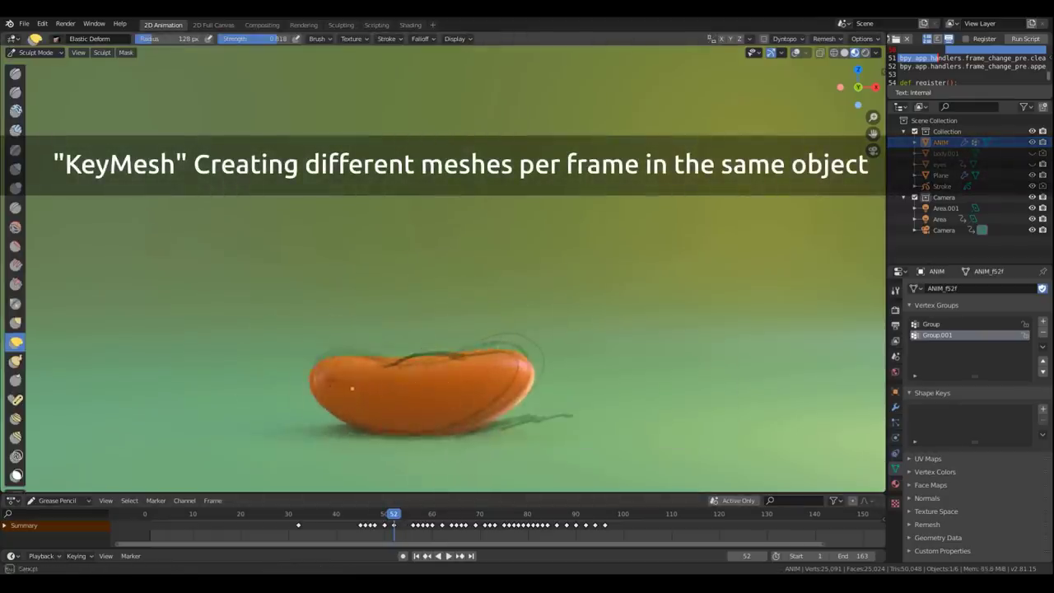
# Step: Advance to frame 58 and run Keyframe Mesh on the flattened shape
pyautogui.press('Right')
pyautogui.press('Right')
pyautogui.press('Right')
pyautogui.press('Right')
pyautogui.press('Right')
pyautogui.press('Right')
pyautogui.press('F3')
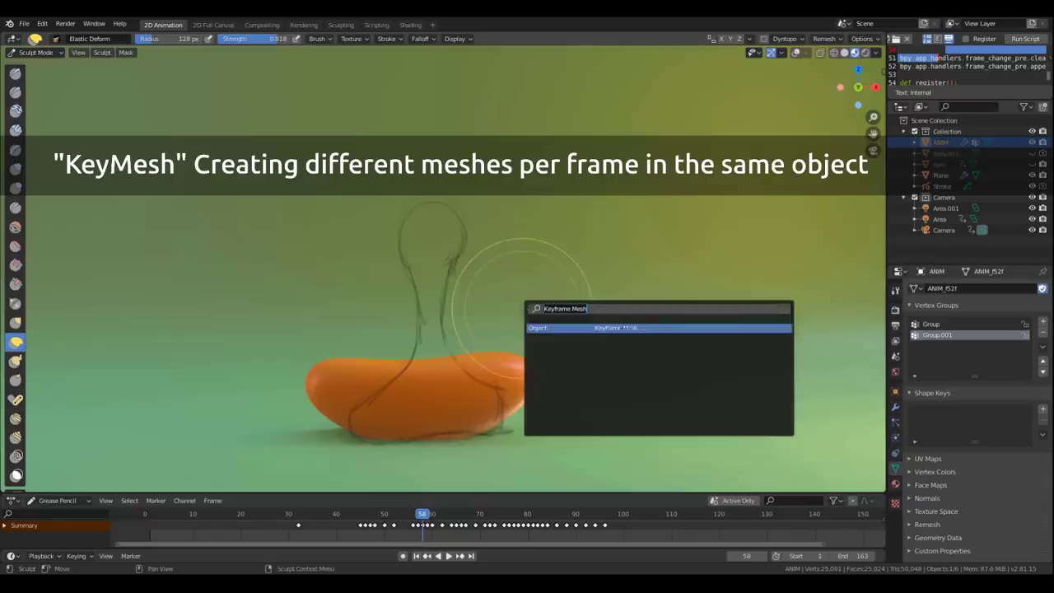
pyautogui.press('Return')
# Step: Sculpt the flattened shape into a mound that fits the base of the frame 58 sketch
pyautogui.moveTo(458, 403); pyautogui.dragTo(486, 403)
pyautogui.moveTo(428, 337); pyautogui.dragTo(448, 381)
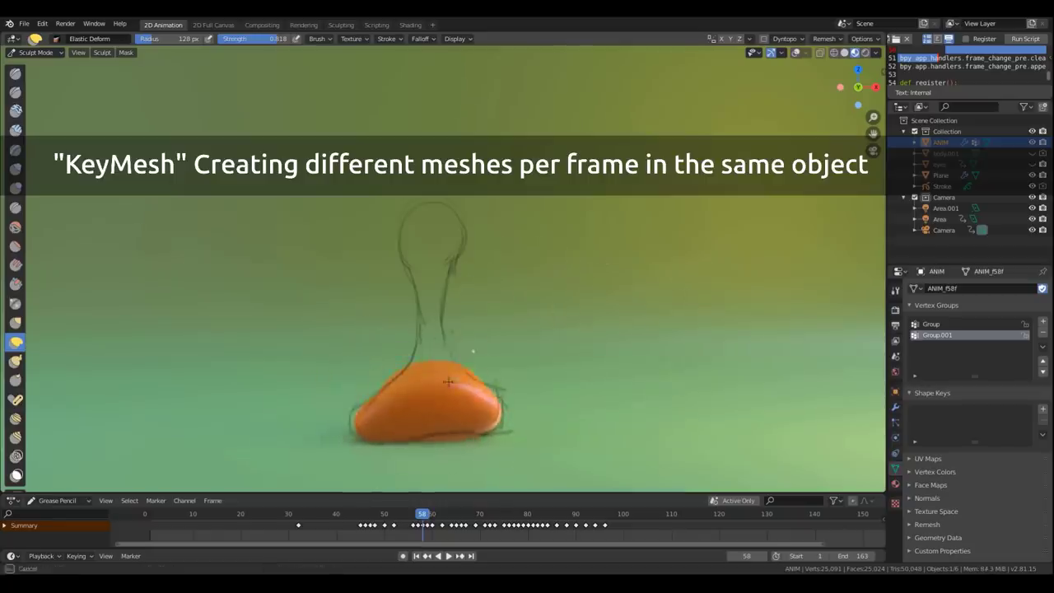
pyautogui.moveTo(31, 232); pyautogui.dragTo(47, 232)
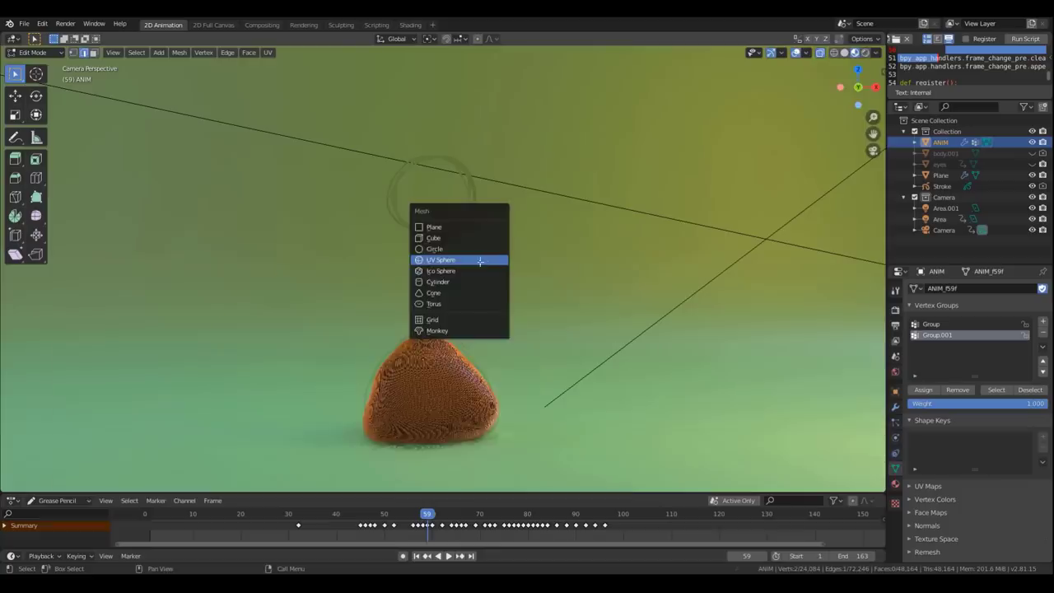
# Step: Add a UV Sphere to the mesh at frame 59, place it on the sketched circle above the mound, and exit Edit Mode
pyautogui.click(461, 259)
pyautogui.press('g')
pyautogui.click(580, 245)
pyautogui.press('Tab')
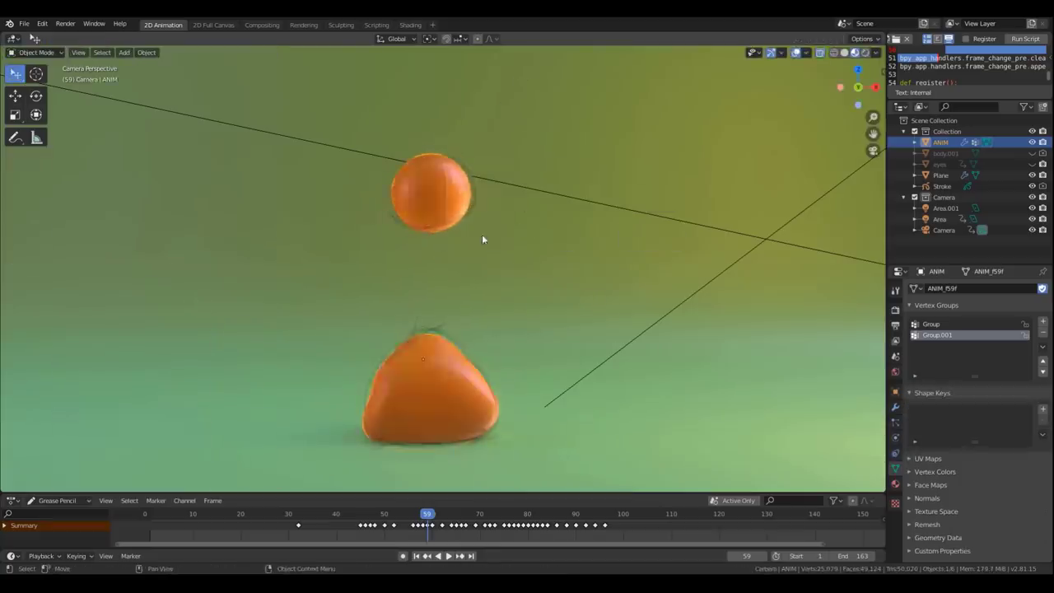
# Step: Select the ANIM object, switch it to Sculpt Mode and adjust the upper ball to the sketch
pyautogui.rightClick(439, 198)
pyautogui.click(439, 198)
pyautogui.hotkey('ctrl', 'Tab')
pyautogui.click(428, 215)
pyautogui.moveTo(422, 231); pyautogui.dragTo(423, 218)
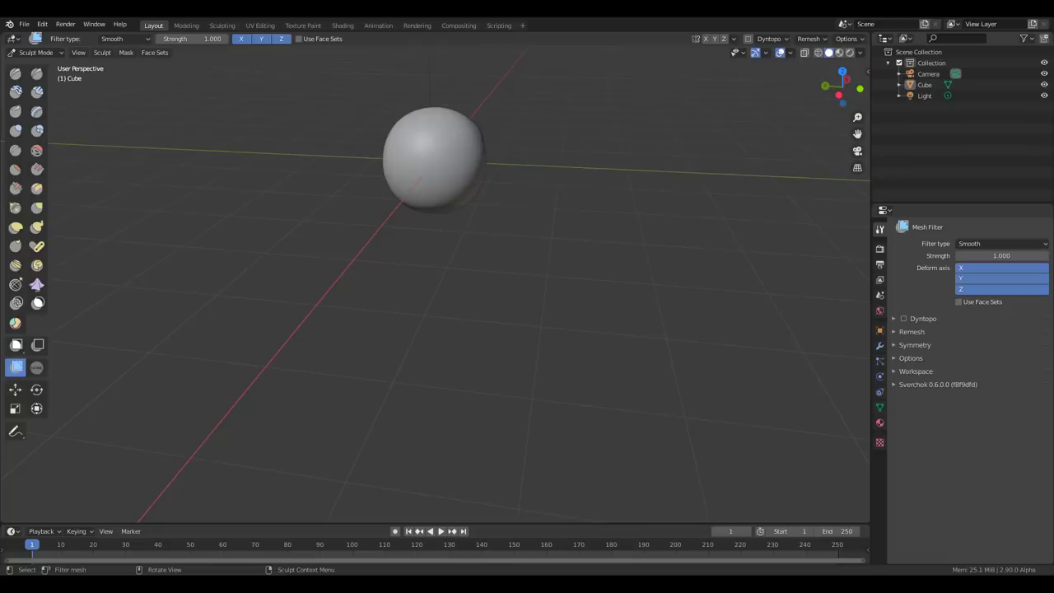
# Step: Apply the Cloth Filter with the Gravity type to the sphere so it collapses into hanging folds
pyautogui.click(37, 368)
pyautogui.moveTo(522, 254); pyautogui.dragTo(344, 307, button='middle')
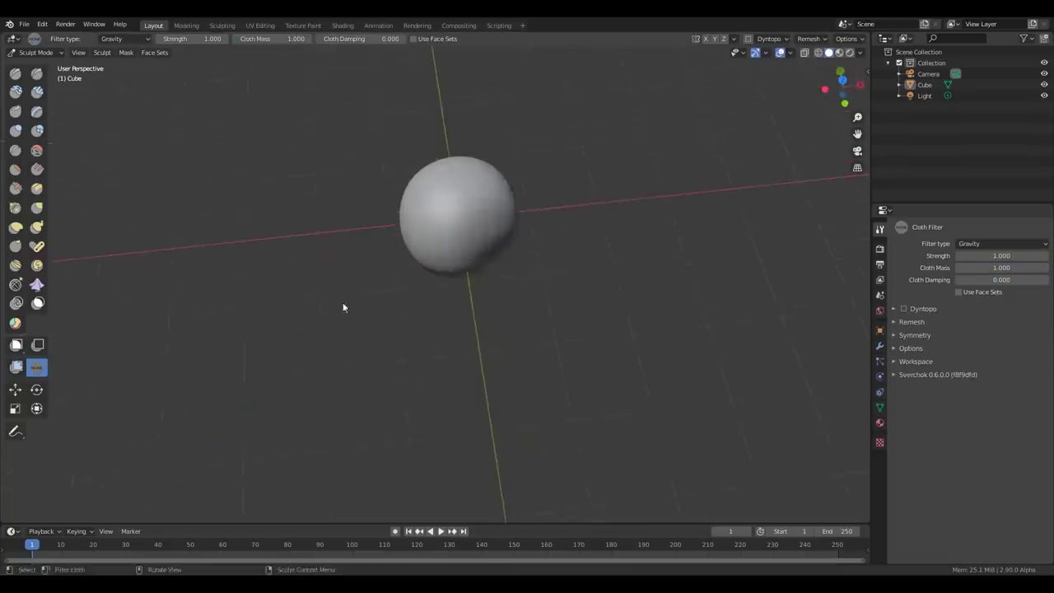
pyautogui.click(38, 304)
pyautogui.moveTo(467, 207)
pyautogui.mouseDown(button='middle')
pyautogui.moveTo(468, 163)
pyautogui.moveTo(539, 168)
pyautogui.mouseUp(button='middle')
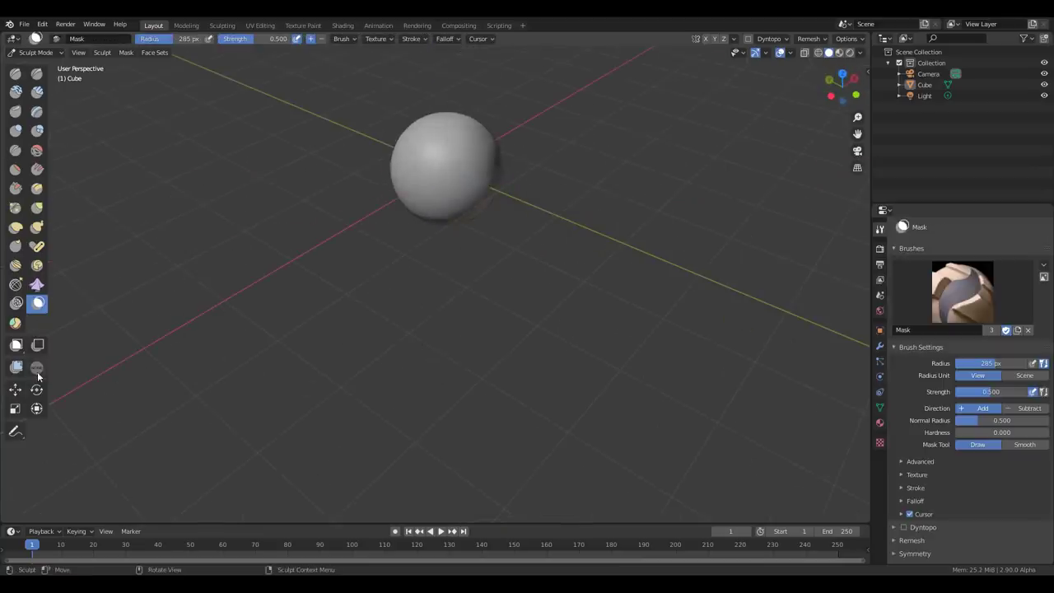
pyautogui.click(37, 370)
pyautogui.moveTo(652, 341); pyautogui.dragTo(831, 317)
pyautogui.moveTo(831, 316); pyautogui.dragTo(380, 370, button='middle')
pyautogui.moveTo(380, 369); pyautogui.dragTo(390, 367)
pyautogui.moveTo(390, 367); pyautogui.dragTo(496, 398, button='middle')
pyautogui.moveTo(496, 397); pyautogui.dragTo(658, 369)
pyautogui.moveTo(658, 369); pyautogui.dragTo(725, 368, button='middle')
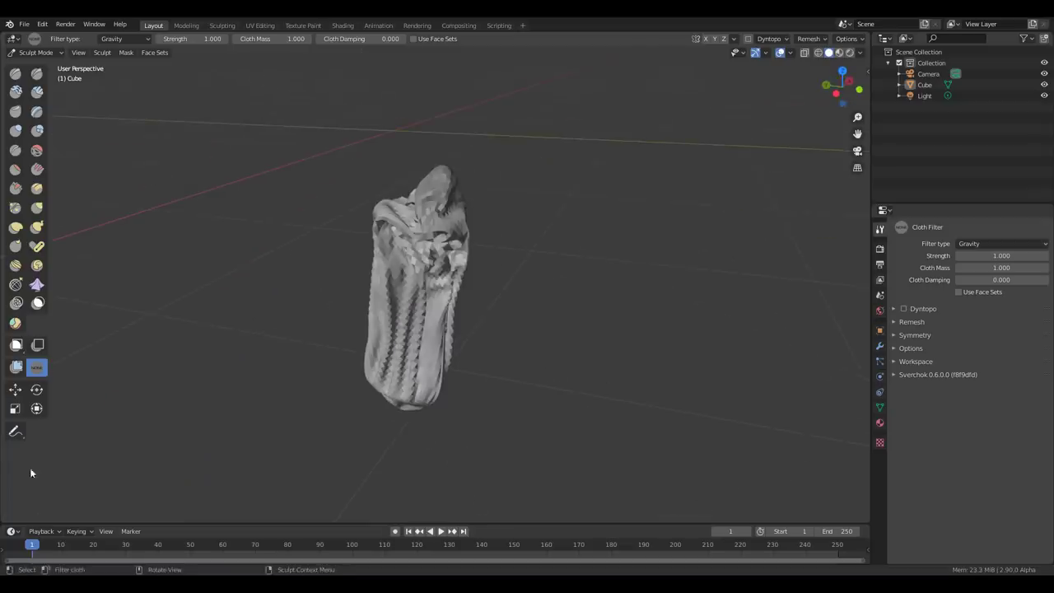
pyautogui.moveTo(32, 473); pyautogui.dragTo(125, 137)
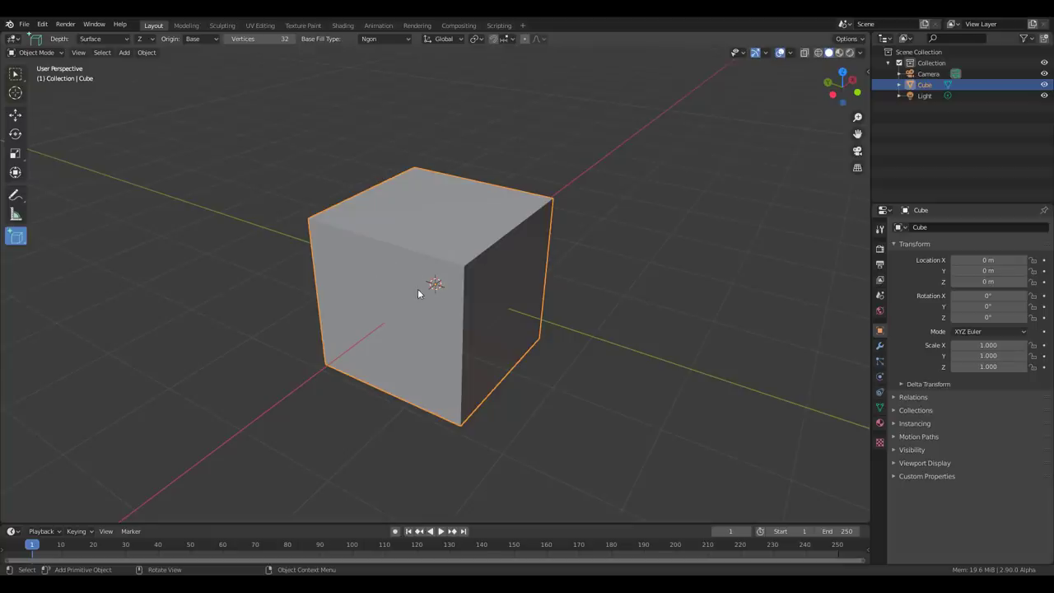
# Step: Draw a cone on the ground beside the default cube with the interactive Add Cone tool and delete it
pyautogui.scroll(-5, 525, 346)
pyautogui.moveTo(578, 337); pyautogui.dragTo(471, 349, button='middle')
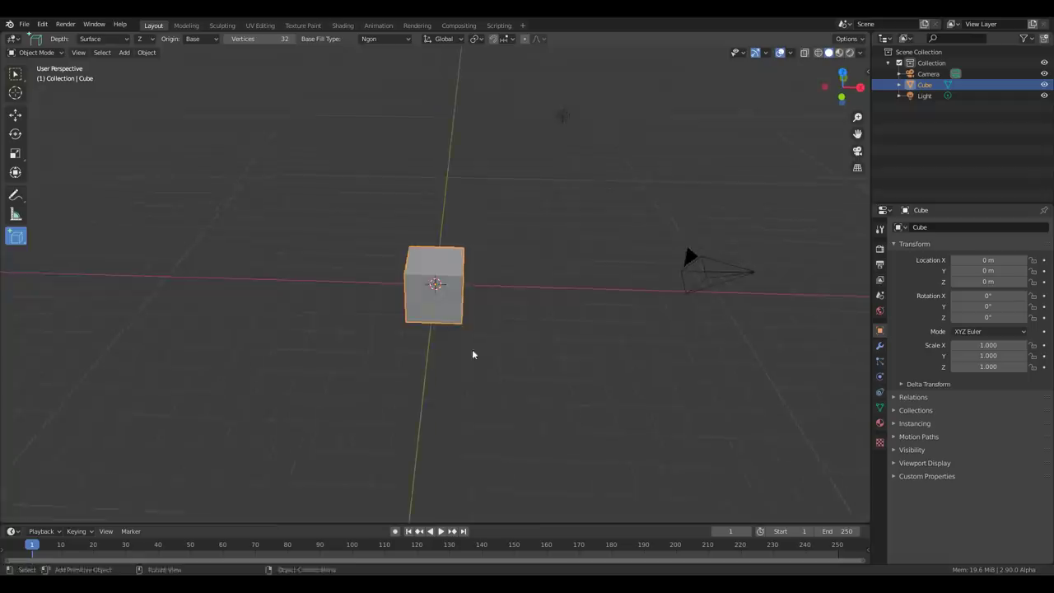
pyautogui.keyDown('shift'); pyautogui.moveTo(368, 366); pyautogui.dragTo(533, 348, button='middle'); pyautogui.keyUp('shift')
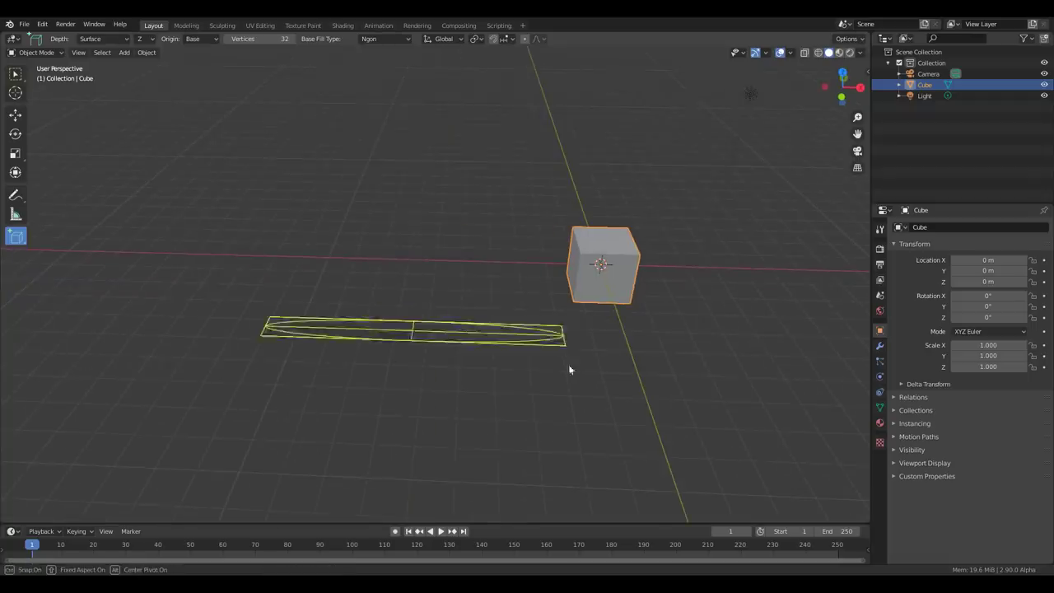
pyautogui.moveTo(567, 369); pyautogui.dragTo(515, 511)
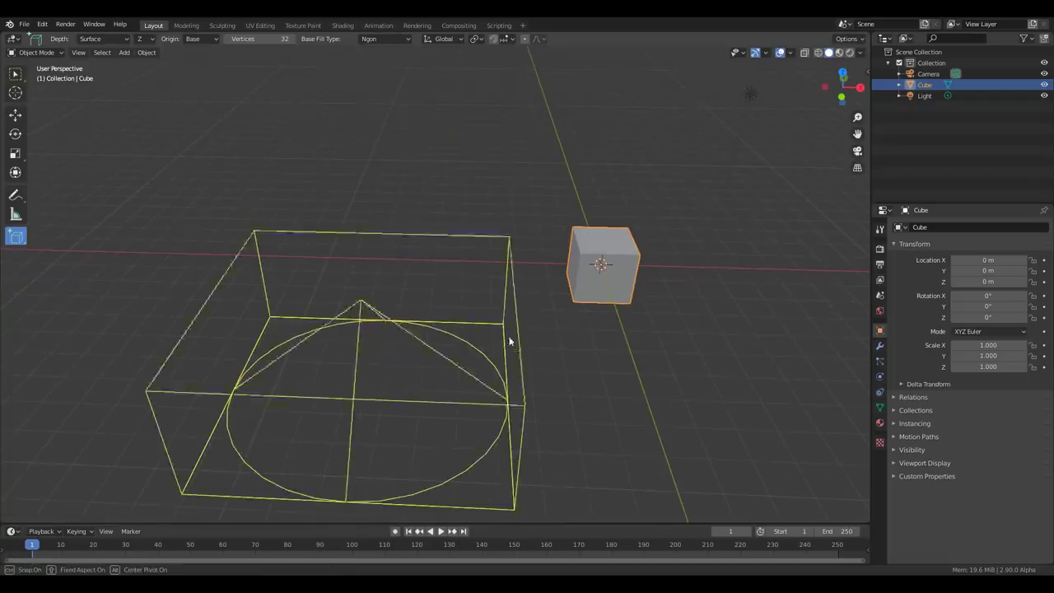
pyautogui.click(510, 340)
pyautogui.press('Delete')
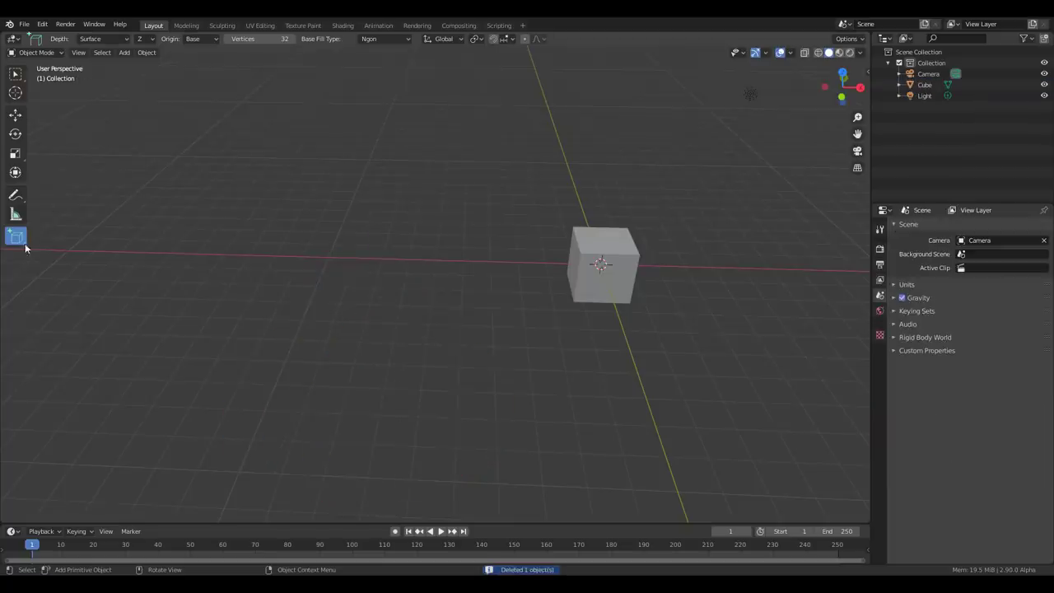
# Step: Draw a large cube on the ground with the Add Cube tool, centred at about X -4.6 m, Y -8.9 m, Z 4.6 m
pyautogui.moveTo(17, 244); pyautogui.dragTo(77, 365)
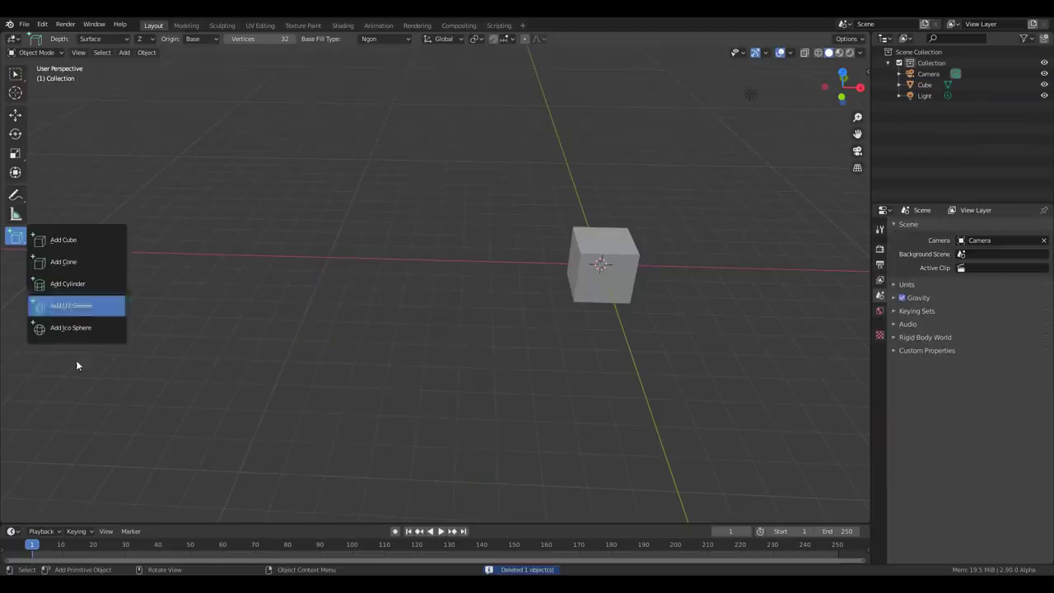
pyautogui.click(63, 244)
pyautogui.moveTo(238, 317); pyautogui.dragTo(399, 321, button='middle')
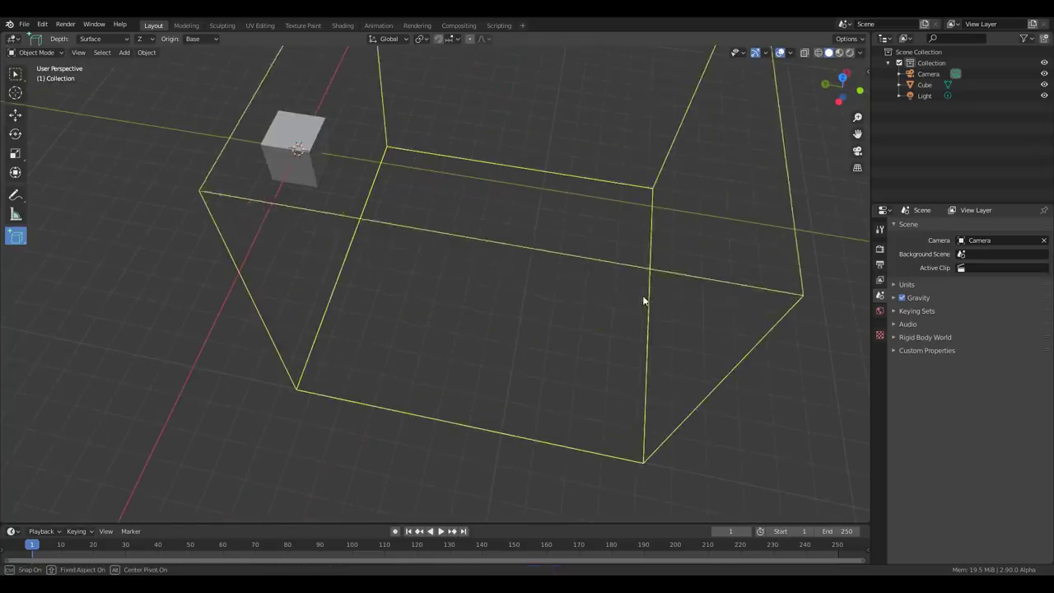
pyautogui.click(642, 299)
pyautogui.moveTo(642, 299); pyautogui.dragTo(397, 252, button='middle')
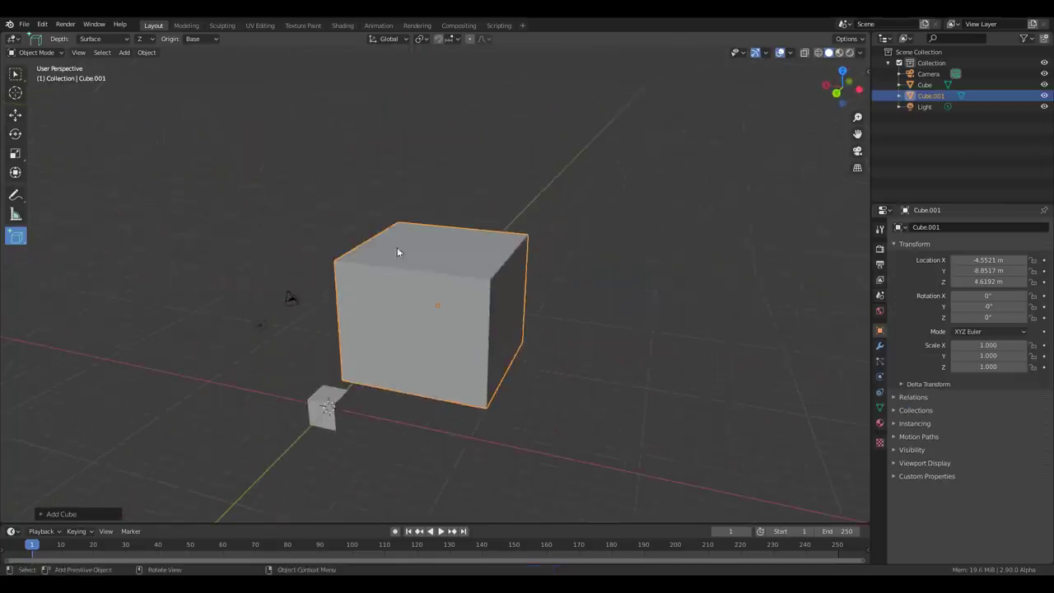
pyautogui.moveTo(518, 311); pyautogui.dragTo(26, 262, button='middle')
# Step: Draw a cylinder on the large cube's upper face with the Add Cylinder tool, centred at about X -5.9 m, Y -10.5 m
pyautogui.click(18, 240)
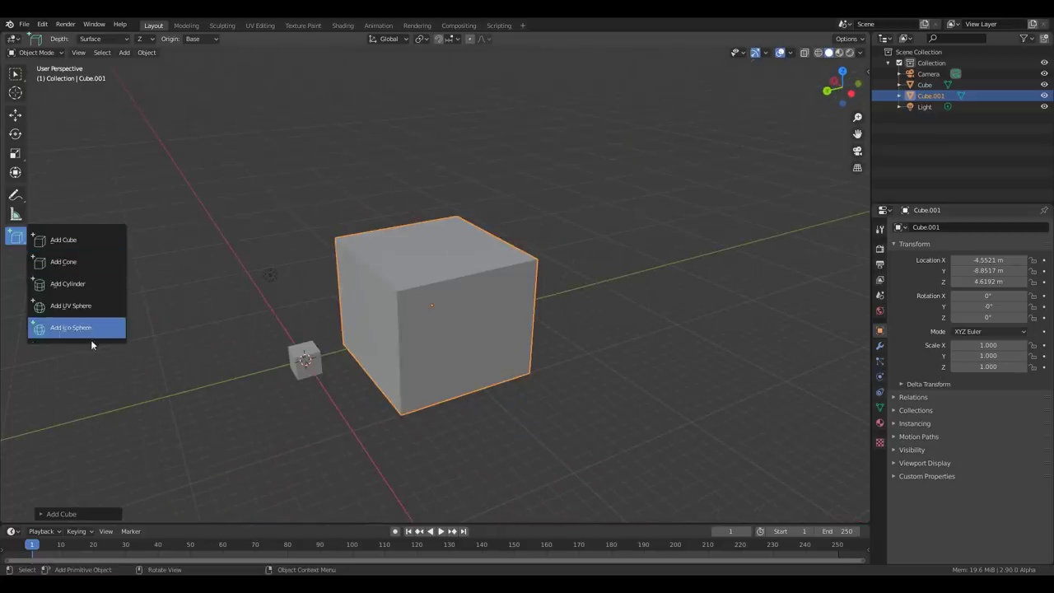
pyautogui.click(74, 285)
pyautogui.moveTo(346, 354); pyautogui.dragTo(428, 254, button='middle')
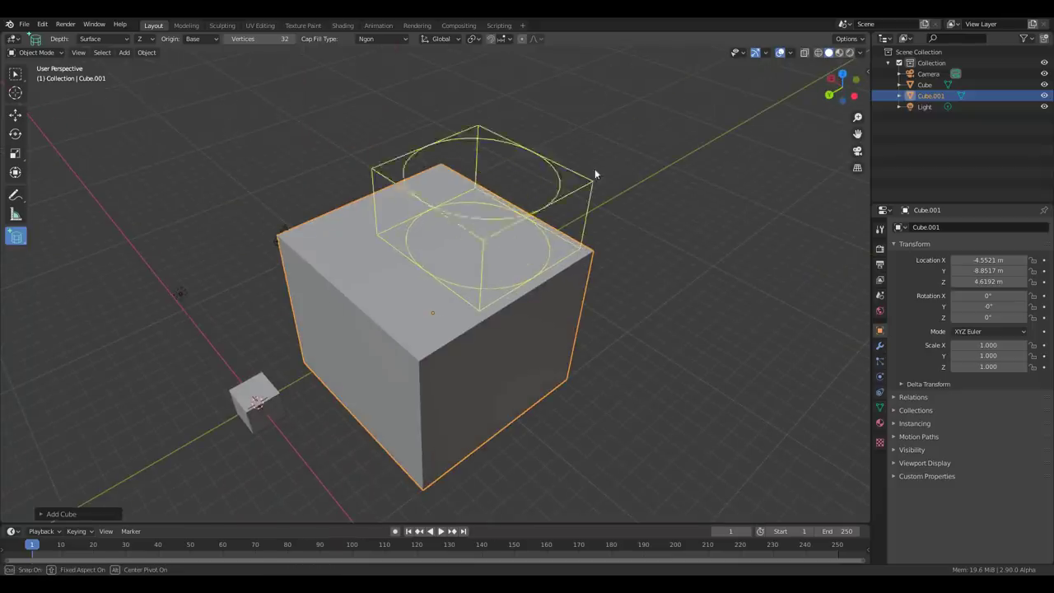
pyautogui.click(602, 109)
pyautogui.moveTo(492, 245); pyautogui.dragTo(548, 213, button='middle')
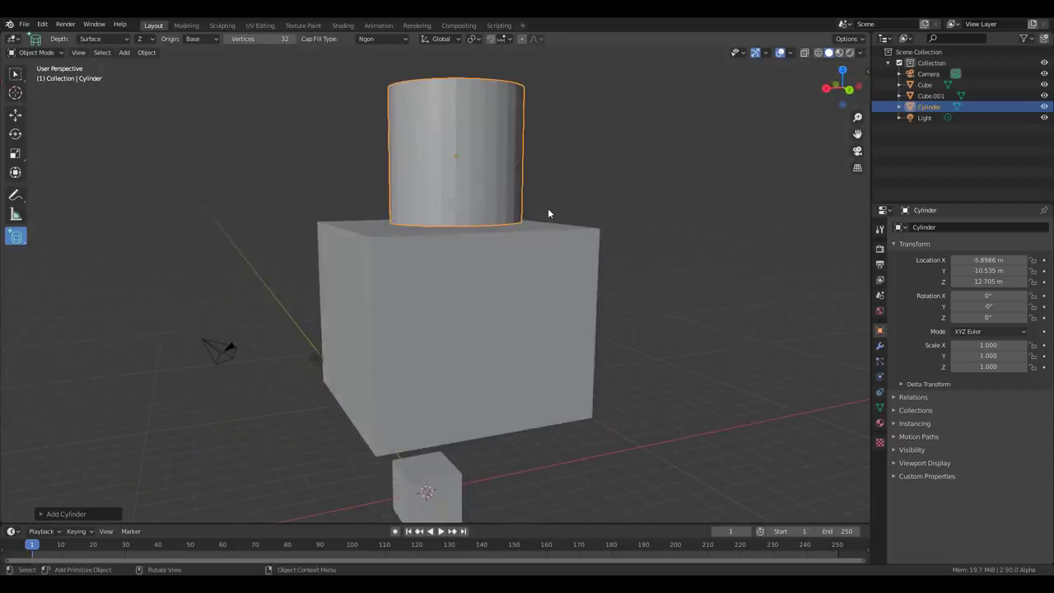
pyautogui.moveTo(548, 207); pyautogui.dragTo(446, 277, button='middle')
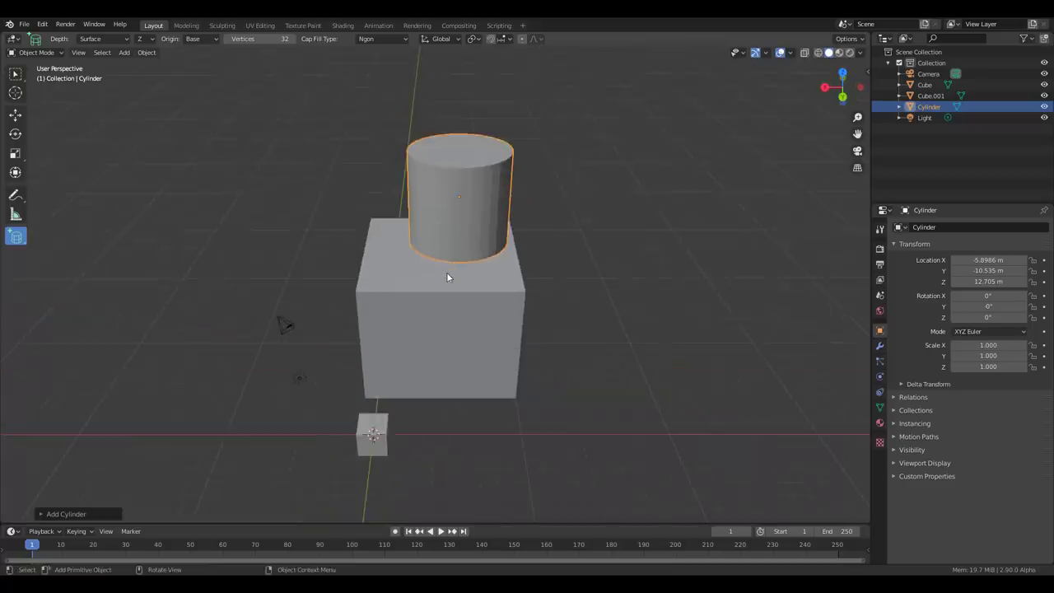
pyautogui.moveTo(409, 317); pyautogui.dragTo(387, 271, button='middle')
# Step: Review the primitive tool's depth and plane axis options and set its origin to Center
pyautogui.click(140, 38)
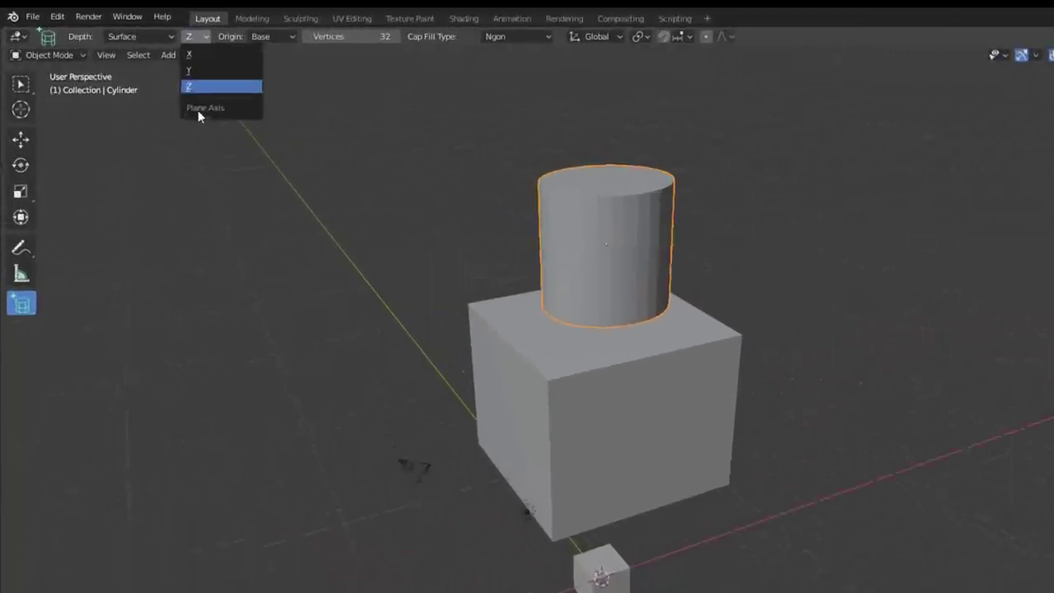
pyautogui.click(137, 36)
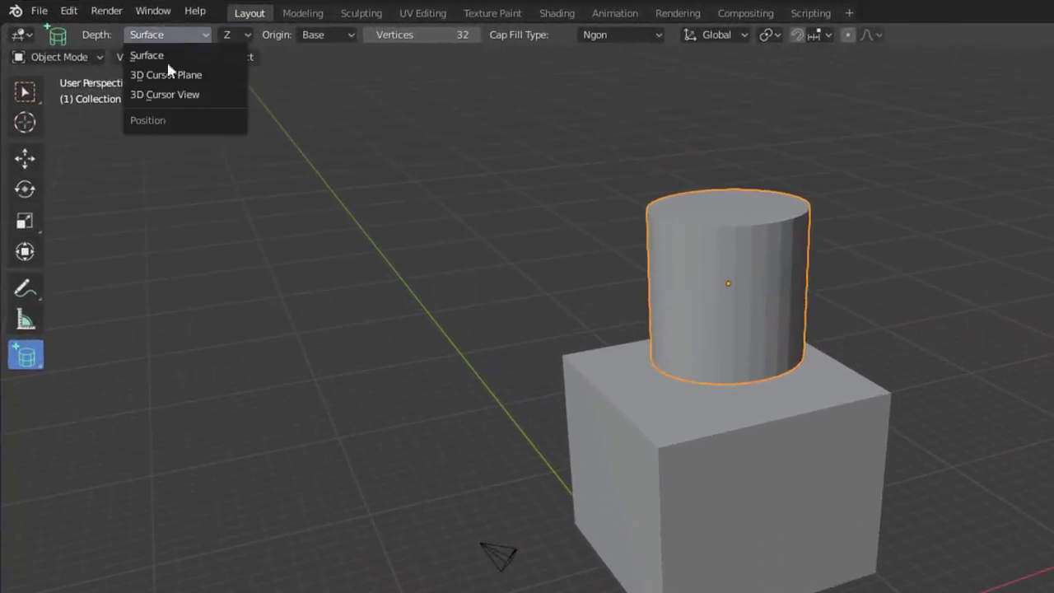
pyautogui.click(316, 34)
pyautogui.click(316, 76)
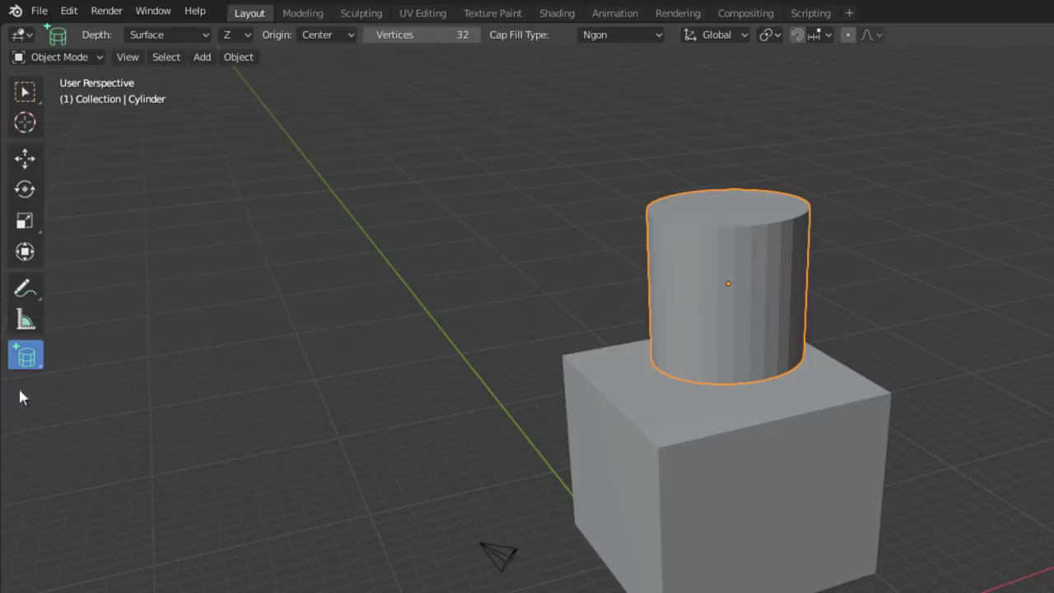
# Step: Draw two centre-origin cubes with the Add Cube tool, at about X -8.0 m, Y 6.4 m and X -25.1 m, Y 17.8 m
pyautogui.click(26, 355)
pyautogui.click(65, 238)
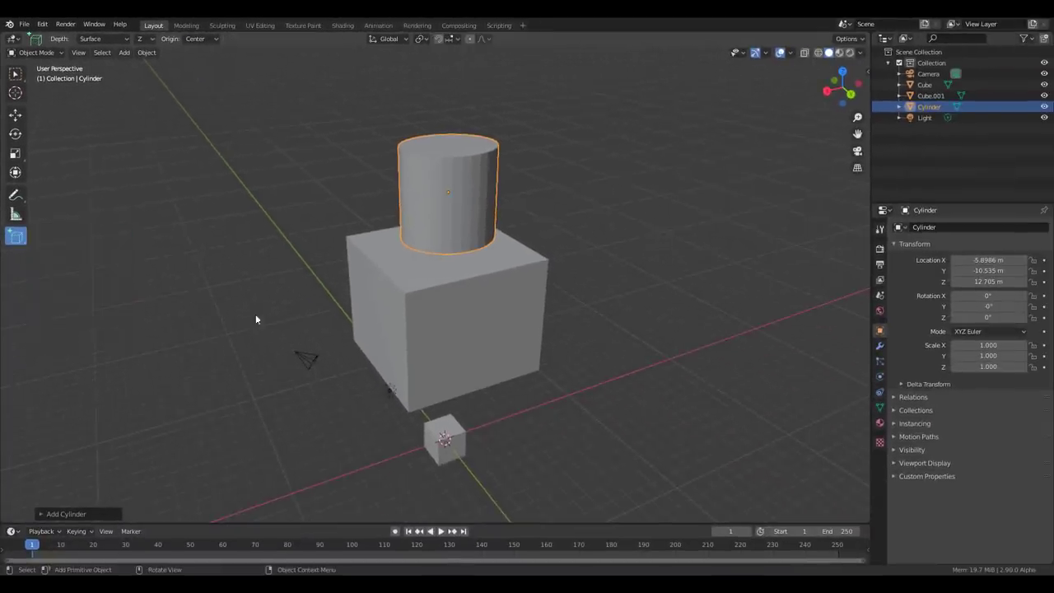
pyautogui.keyDown('shift'); pyautogui.moveTo(552, 406); pyautogui.dragTo(370, 300, button='middle'); pyautogui.keyUp('shift')
pyautogui.moveTo(418, 347)
pyautogui.mouseDown()
pyautogui.moveTo(435, 382)
pyautogui.moveTo(371, 430)
pyautogui.moveTo(374, 440)
pyautogui.mouseUp()
pyautogui.click(376, 347)
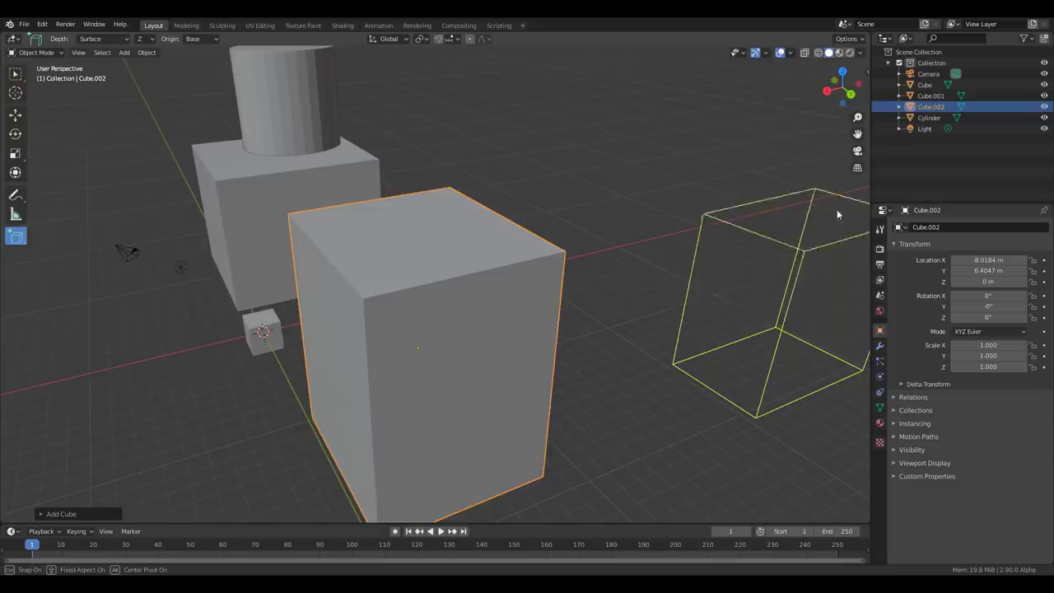
pyautogui.click(836, 214)
pyautogui.keyDown('shift'); pyautogui.moveTo(777, 335); pyautogui.dragTo(424, 318, button='middle'); pyautogui.keyUp('shift')
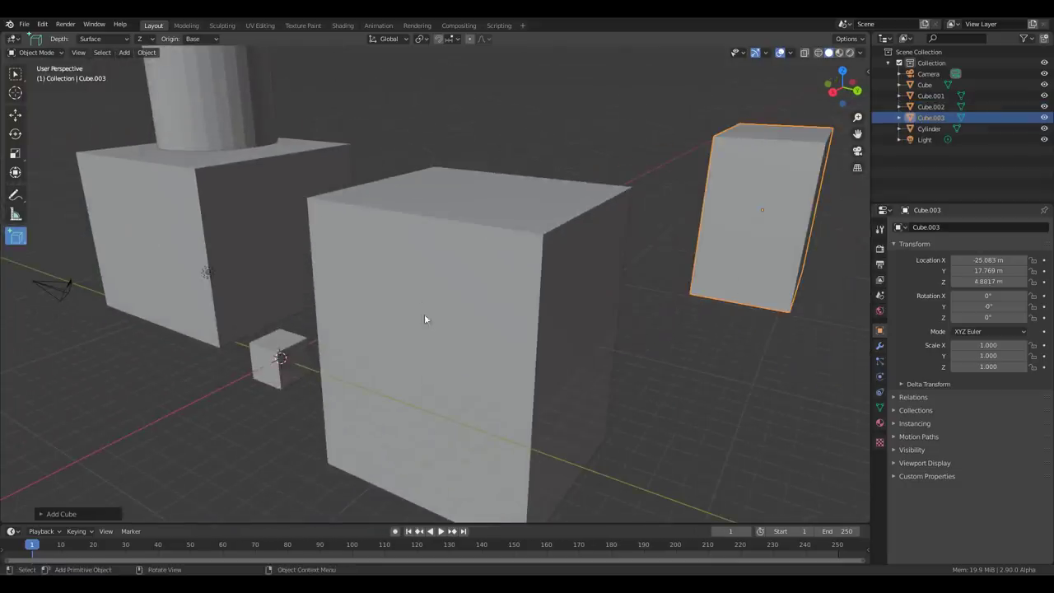
# Step: Enter Edit Mode on the nearer centre-origin cube and inset its upper face
pyautogui.click(438, 305)
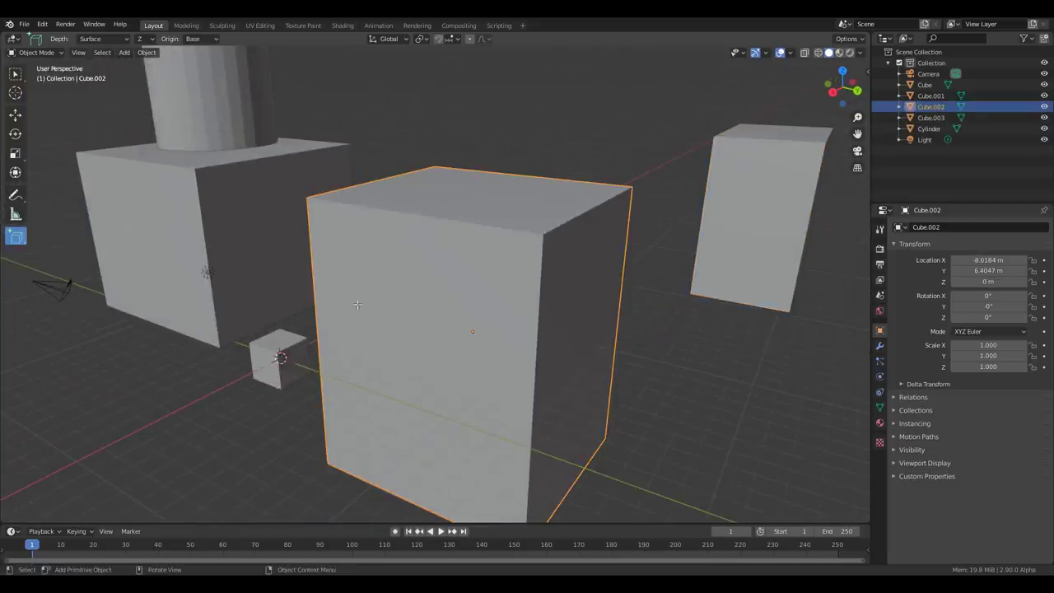
pyautogui.press('Tab')
pyautogui.click(495, 217)
pyautogui.moveTo(546, 261); pyautogui.dragTo(507, 277, button='middle')
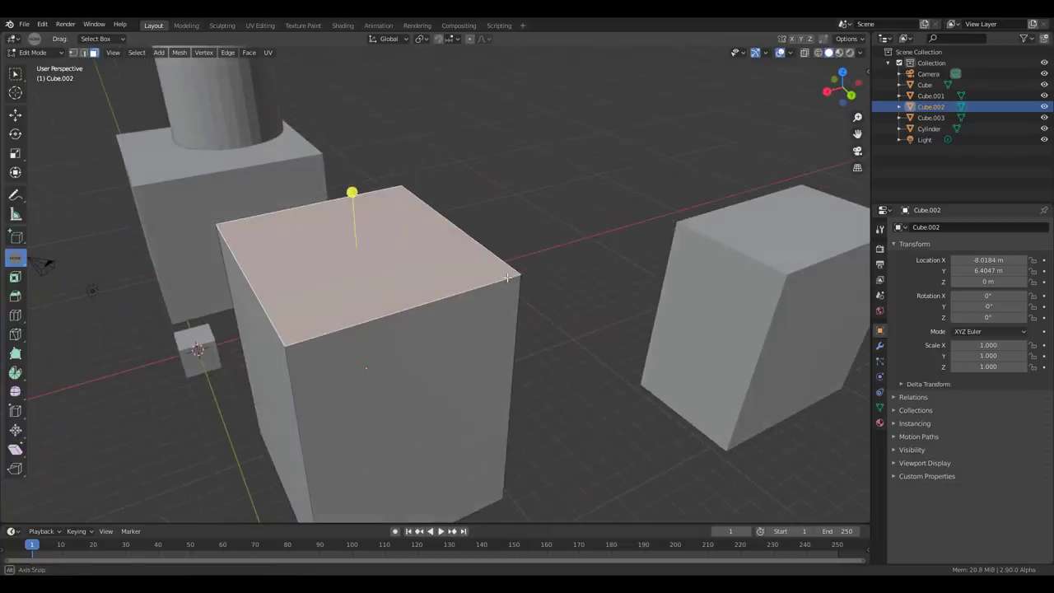
pyautogui.press('i')
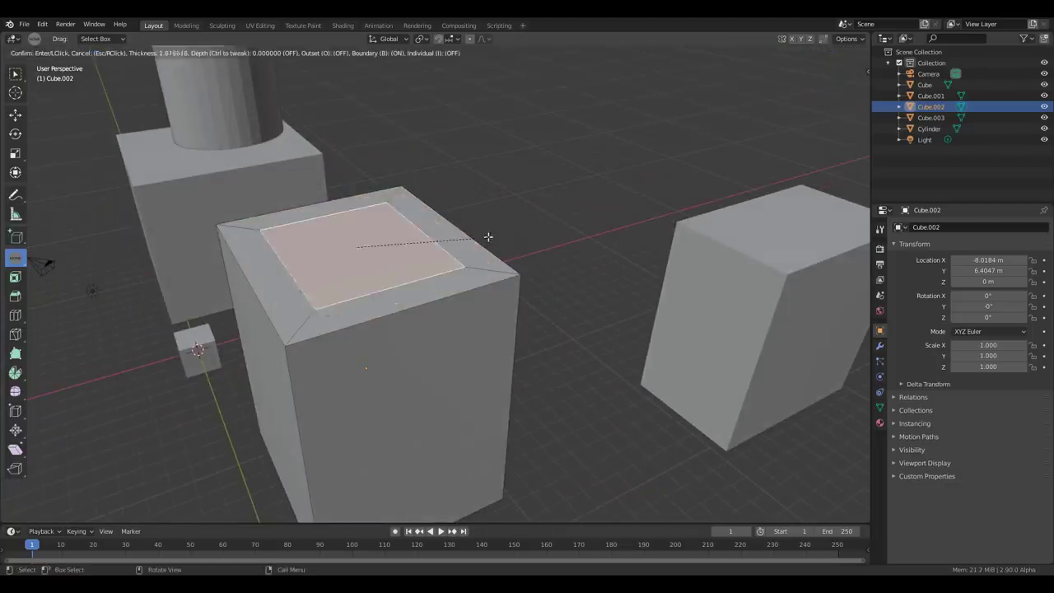
pyautogui.click(491, 244)
pyautogui.moveTo(491, 244); pyautogui.dragTo(453, 250, button='middle')
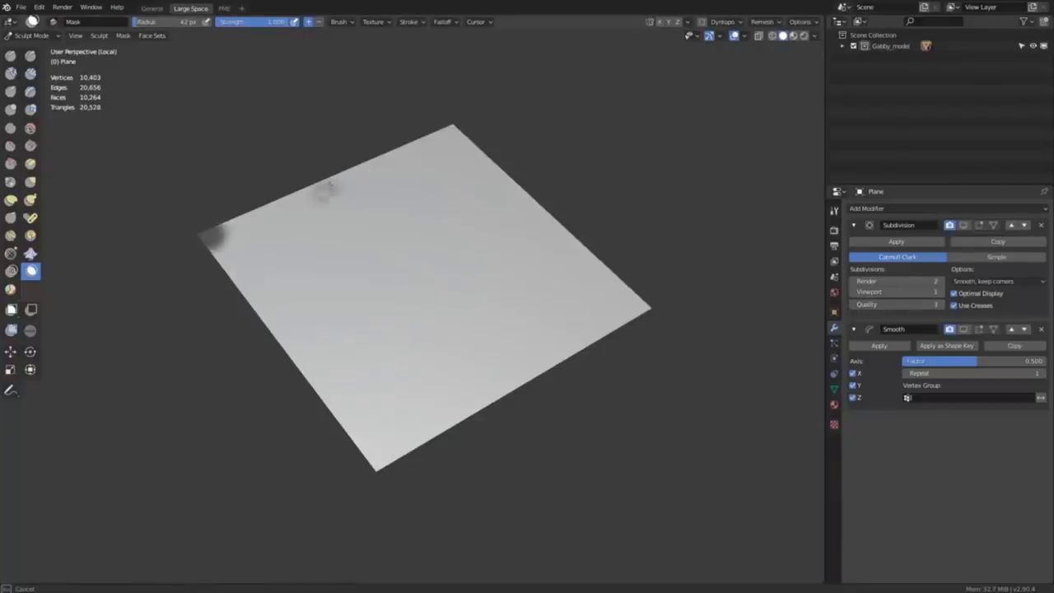
# Step: Drape the plane from its masked points with the Cloth Filter and mask both corners and the middle of its lower edge
pyautogui.click(30, 330)
pyautogui.moveTo(113, 336); pyautogui.dragTo(494, 327)
pyautogui.click(31, 271)
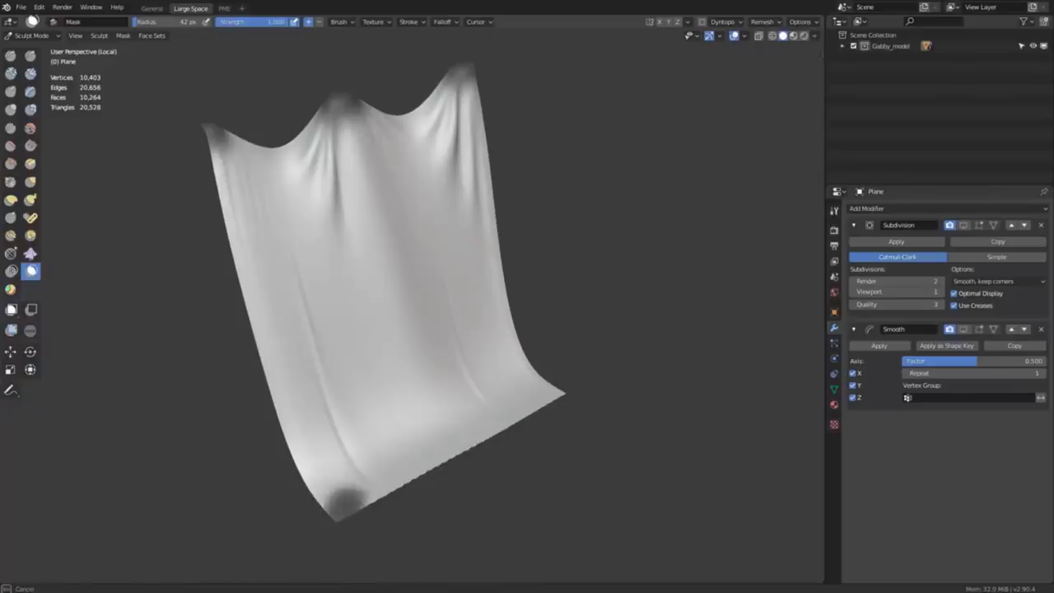
pyautogui.moveTo(558, 399); pyautogui.dragTo(551, 392)
pyautogui.keyDown('shift'); pyautogui.moveTo(353, 311); pyautogui.dragTo(376, 356, button='middle'); pyautogui.keyUp('shift')
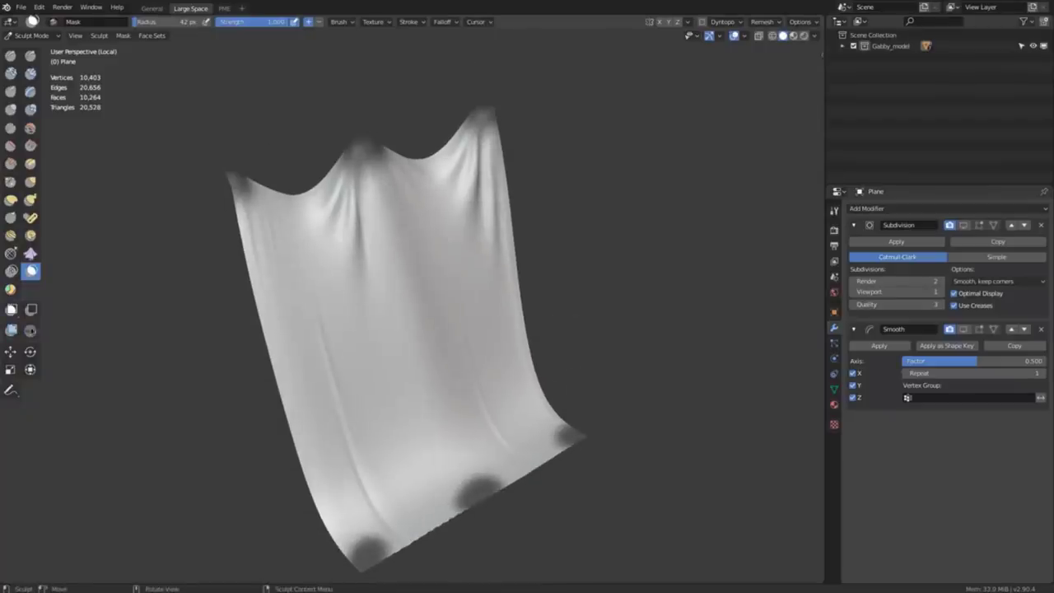
# Step: Puff out the draped cloth between its masked points with the Cloth Filter set to Inflate
pyautogui.click(30, 330)
pyautogui.click(124, 47)
pyautogui.moveTo(346, 238); pyautogui.dragTo(400, 331)
# Step: Paint three roughly parallel mask bands across the full width of the inflated cloth
pyautogui.click(30, 270)
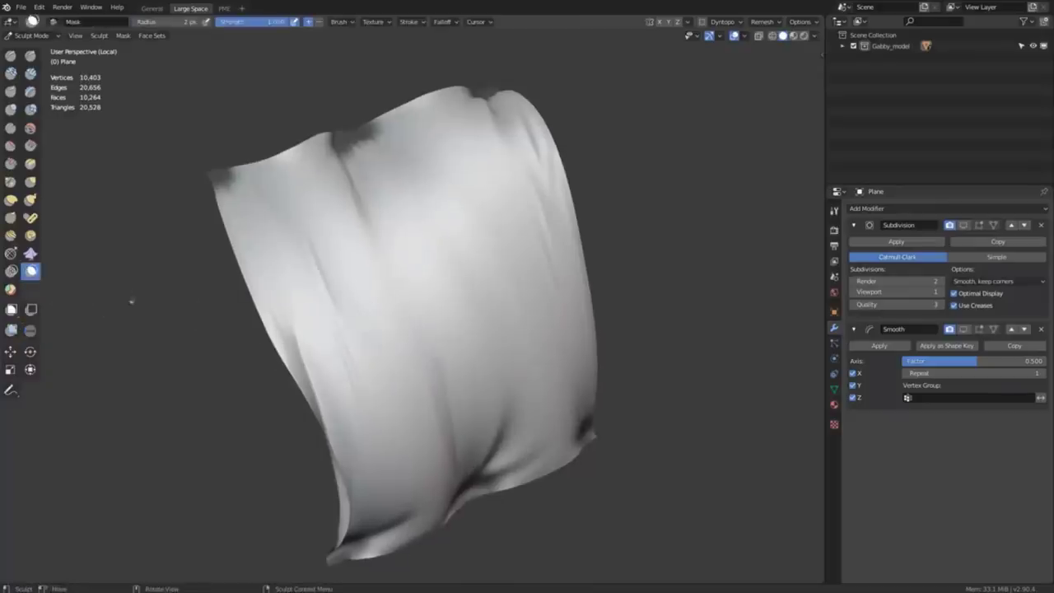
pyautogui.moveTo(247, 284); pyautogui.dragTo(576, 197)
pyautogui.moveTo(502, 301); pyautogui.dragTo(487, 278, button='middle')
pyautogui.moveTo(277, 372); pyautogui.dragTo(591, 274)
pyautogui.moveTo(497, 306); pyautogui.dragTo(477, 255, button='middle')
pyautogui.moveTo(300, 408); pyautogui.dragTo(605, 307)
pyautogui.moveTo(417, 341)
pyautogui.mouseDown(button='middle')
pyautogui.moveTo(409, 372)
pyautogui.moveTo(434, 393)
pyautogui.mouseUp(button='middle')
# Step: Apply the Cloth Filter with the Expand type between the mask bands, and show the Subdivision and Smooth modifiers in the viewport
pyautogui.click(33, 332)
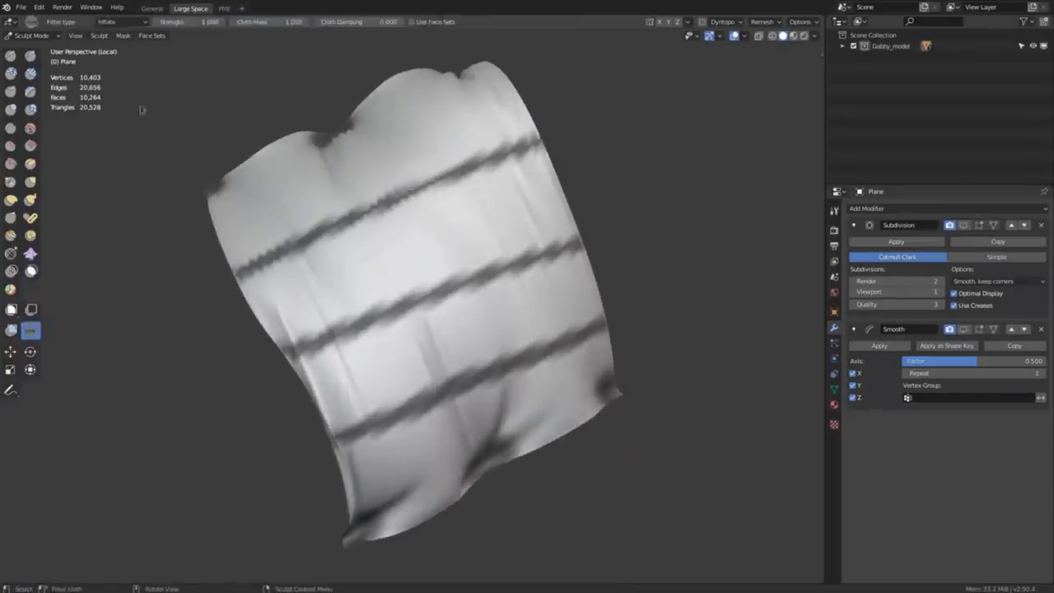
pyautogui.moveTo(221, 155)
pyautogui.mouseDown()
pyautogui.moveTo(282, 294)
pyautogui.moveTo(313, 296)
pyautogui.mouseUp()
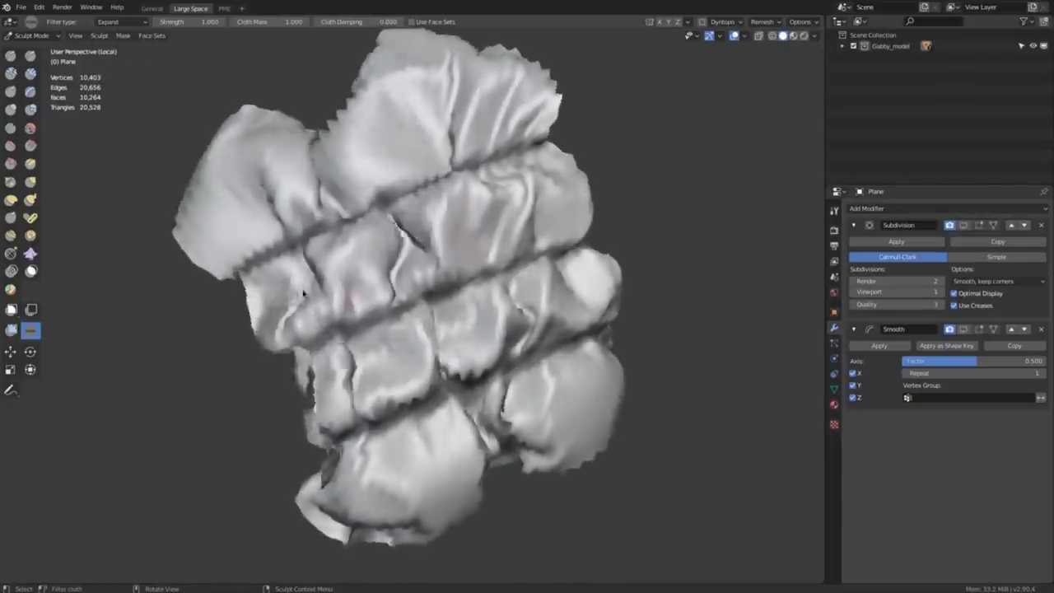
pyautogui.click(963, 224)
pyautogui.click(963, 345)
pyautogui.moveTo(568, 362)
pyautogui.mouseDown(button='middle')
pyautogui.moveTo(548, 381)
pyautogui.moveTo(620, 372)
pyautogui.moveTo(607, 367)
pyautogui.mouseUp(button='middle')
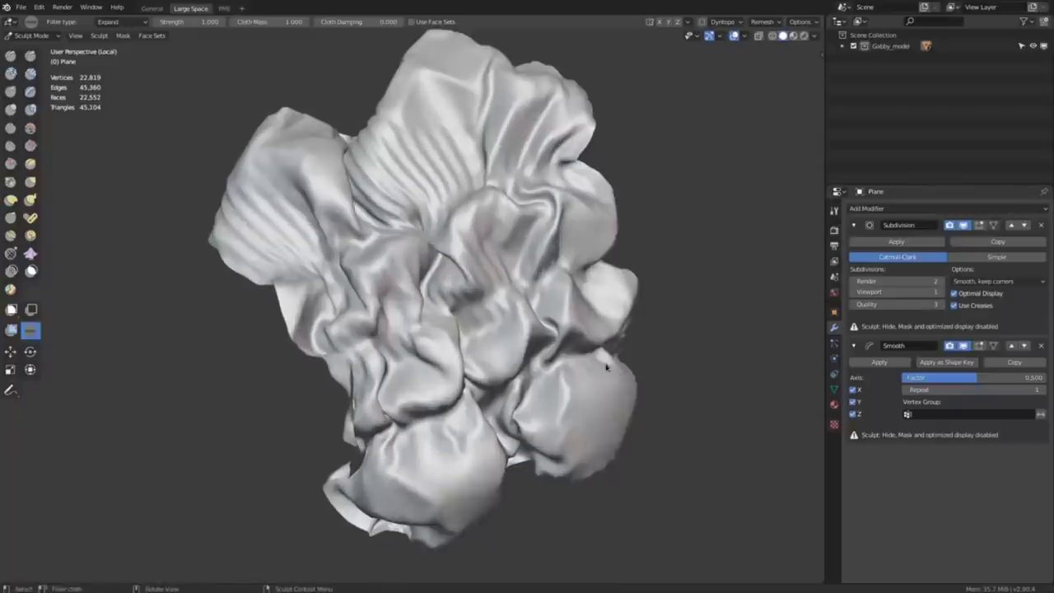